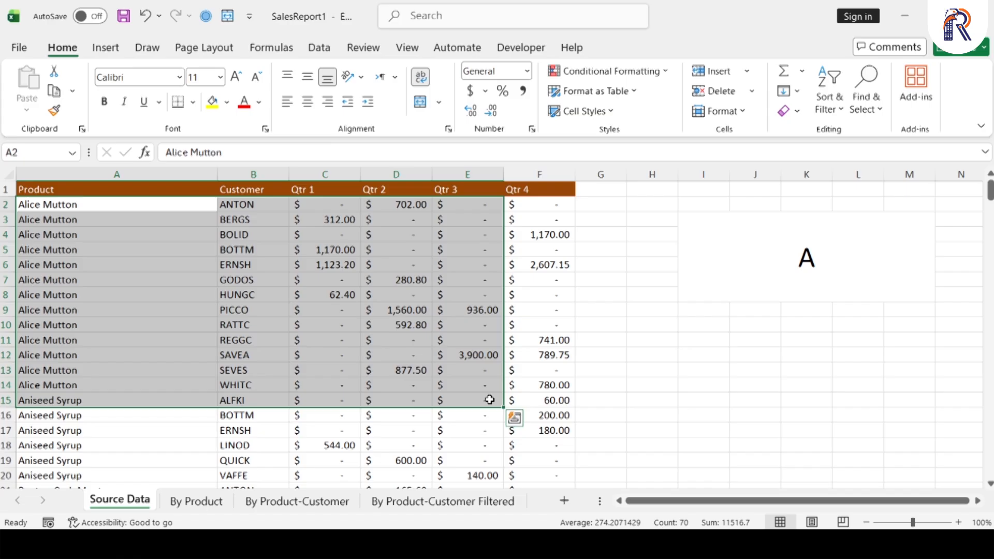
Start a Text That Contains highlighting rule for the whole sales table, cells A1:F278.
{"action": "key", "text": "Up"}
{"action": "key", "text": "Down"}
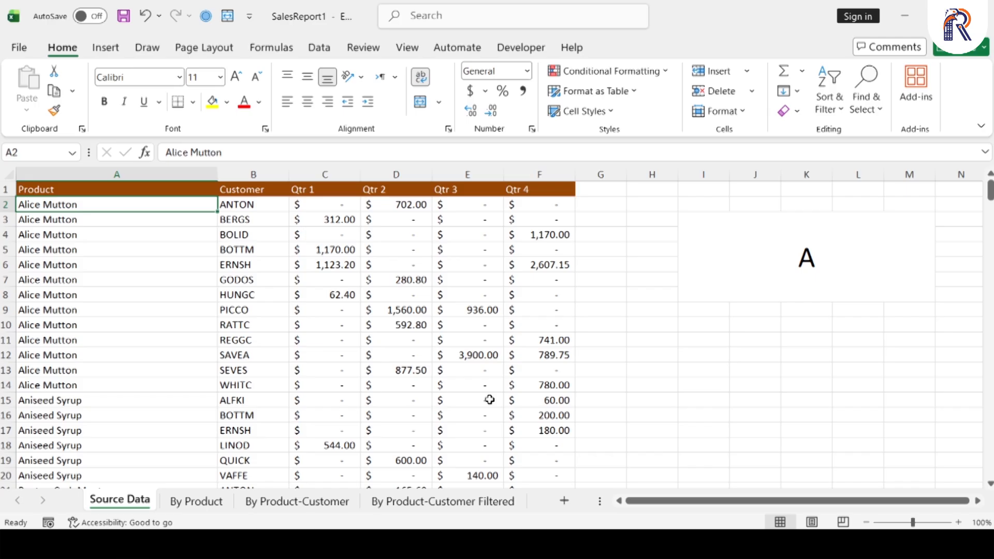
{"action": "key", "text": "Up"}
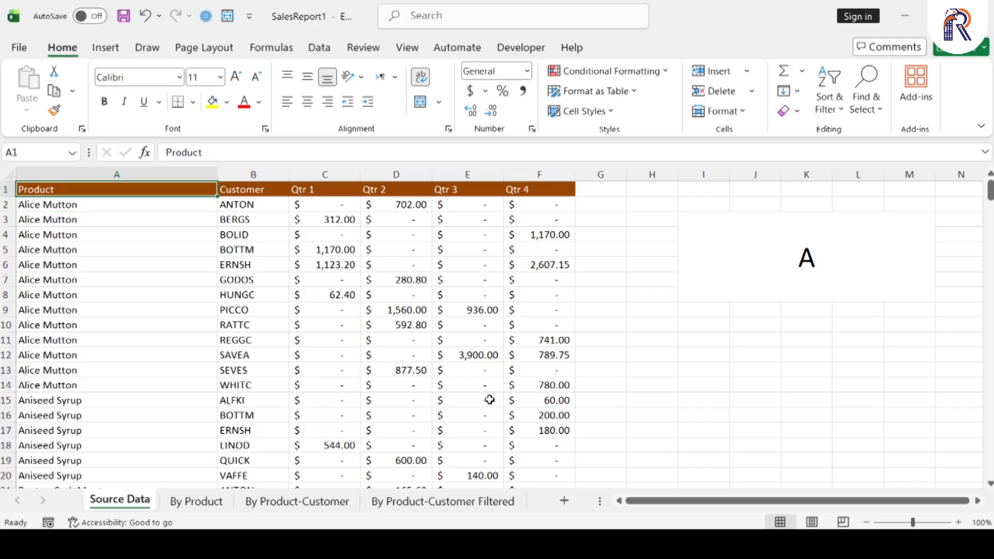
{"action": "key", "text": "ctrl+shift+Right"}
{"action": "key", "text": "ctrl+shift+Down"}
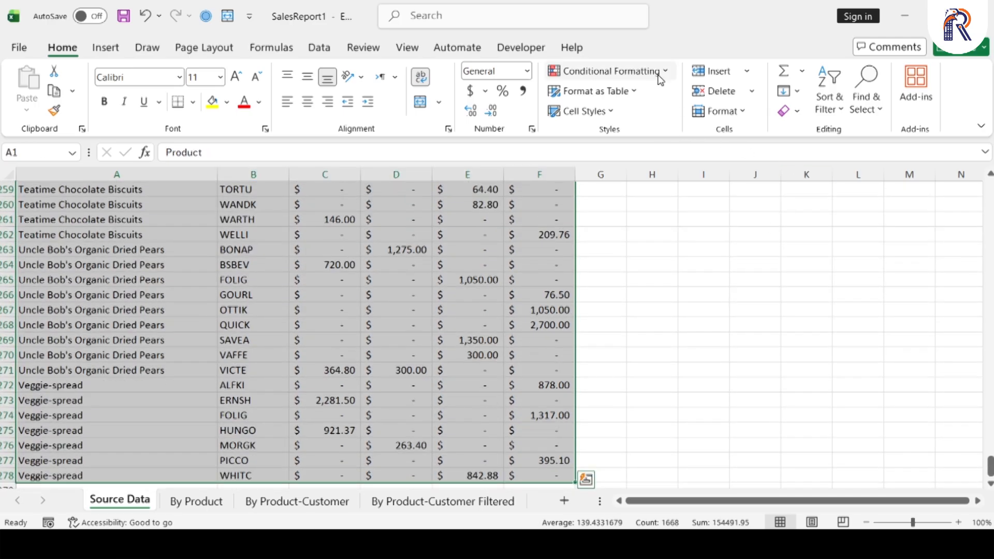
{"action": "left_click", "coordinate": [660, 78]}
{"action": "mouse_move", "coordinate": [672, 104]}
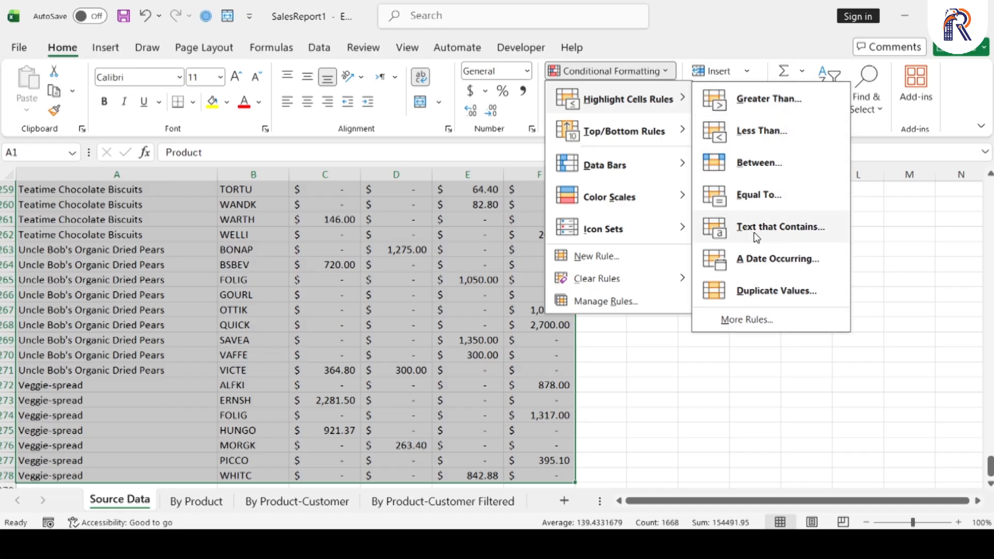
{"action": "left_click", "coordinate": [798, 237]}
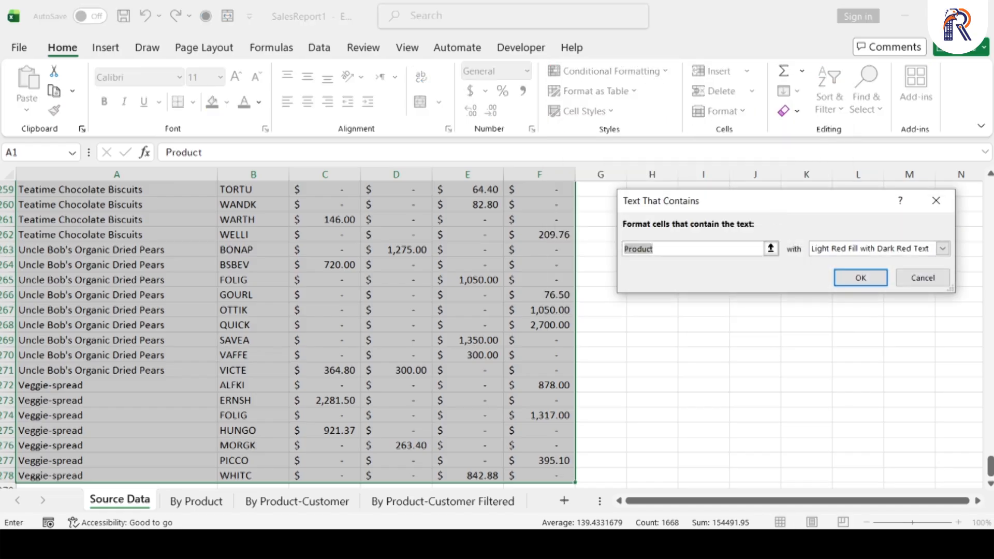
Make the rule match the text in cell I3 and apply Green Fill with Dark Green Text.
{"action": "left_click_drag", "start_coordinate": [991, 471], "coordinate": [983, 169]}
{"action": "left_click_drag", "start_coordinate": [824, 214], "coordinate": [357, 285]}
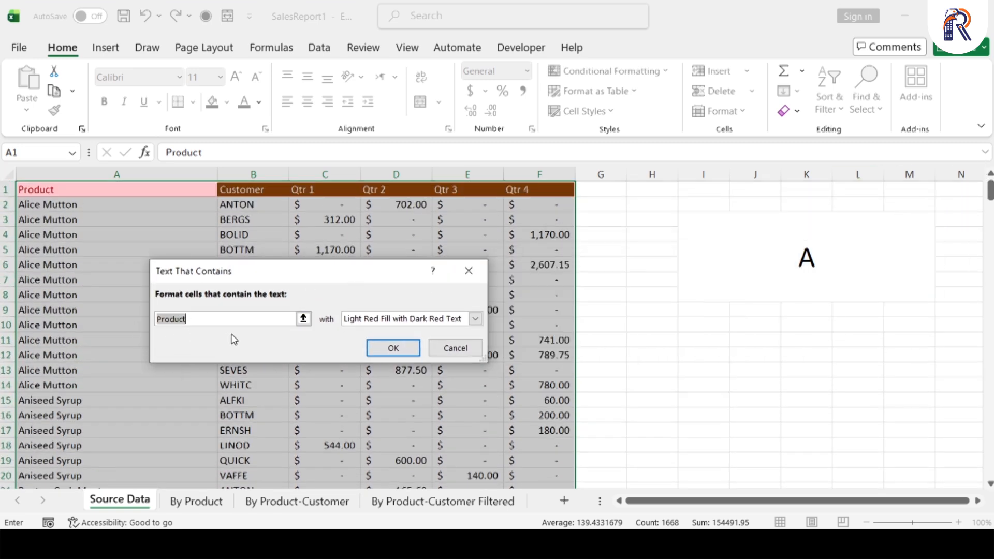
{"action": "key", "text": "BackSpace"}
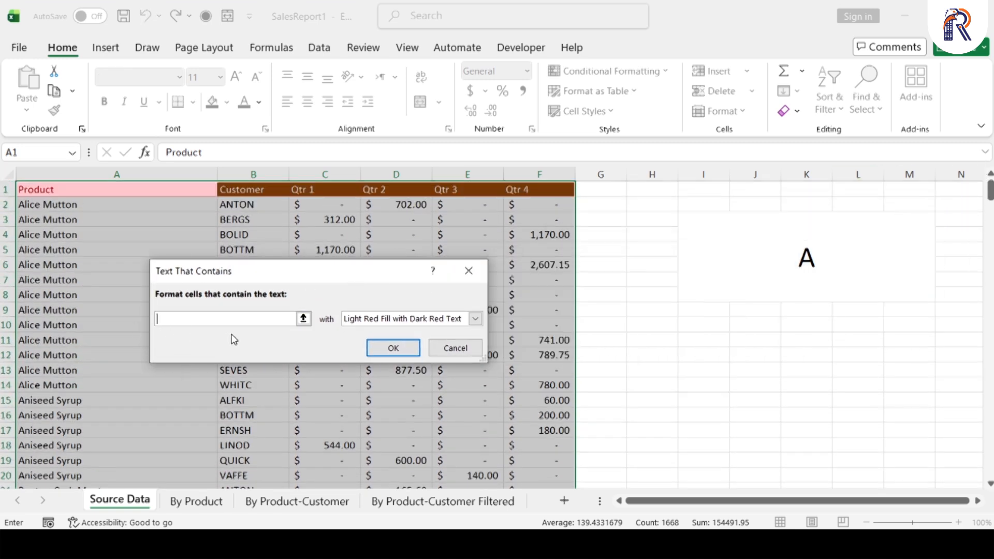
{"action": "left_click", "coordinate": [806, 257]}
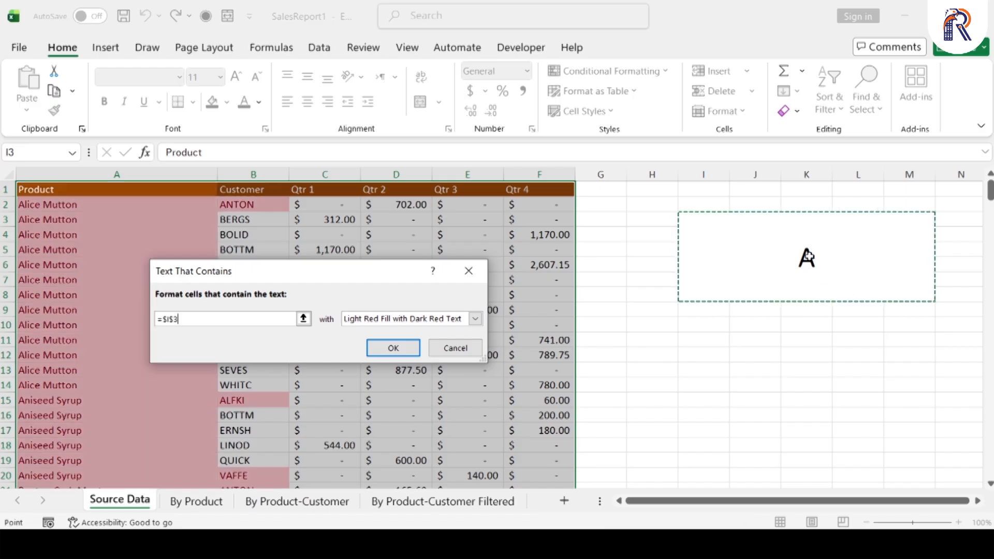
{"action": "left_click", "coordinate": [389, 319]}
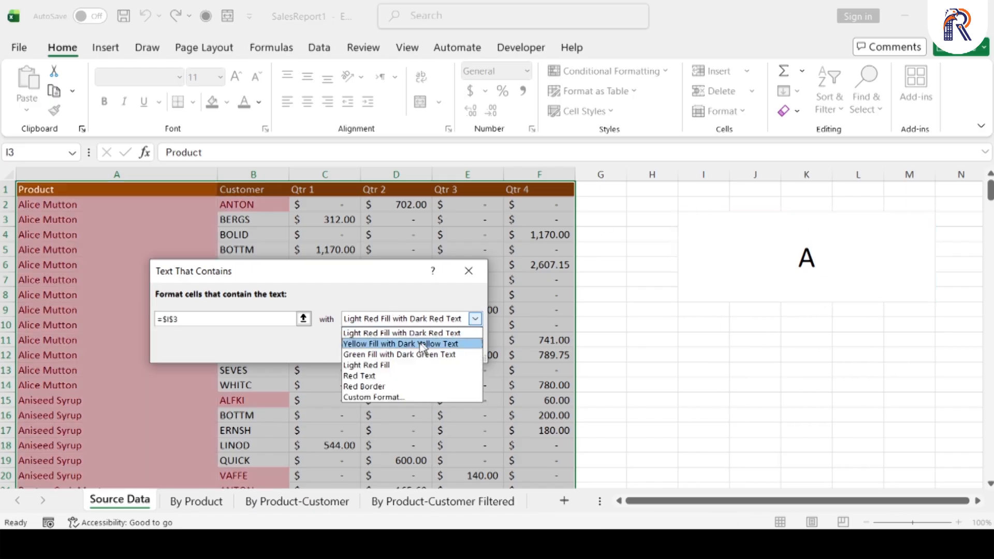
{"action": "left_click", "coordinate": [375, 354]}
{"action": "left_click", "coordinate": [393, 348]}
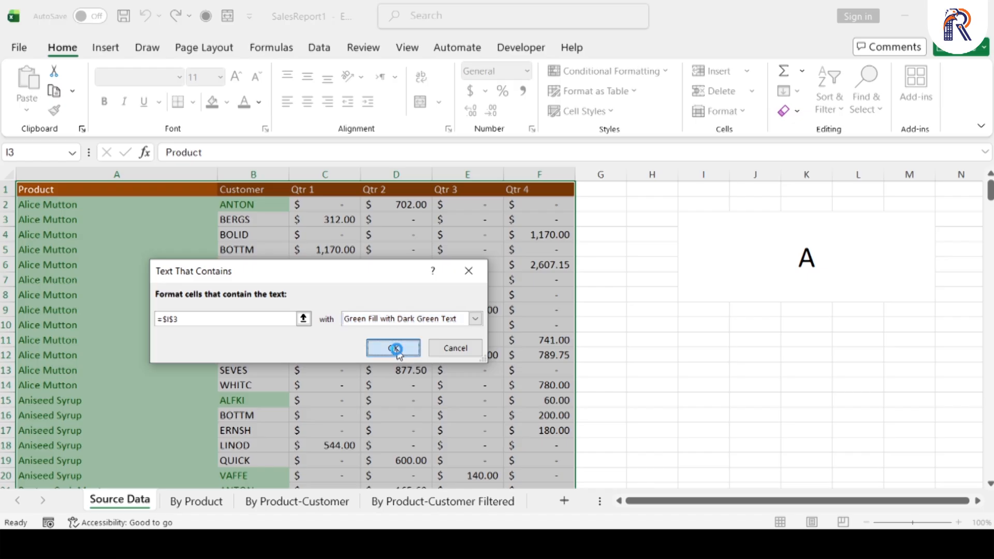
Set the search text in cell I3 to AL and check the matching cells in the Product and Customer columns.
{"action": "left_click", "coordinate": [807, 258]}
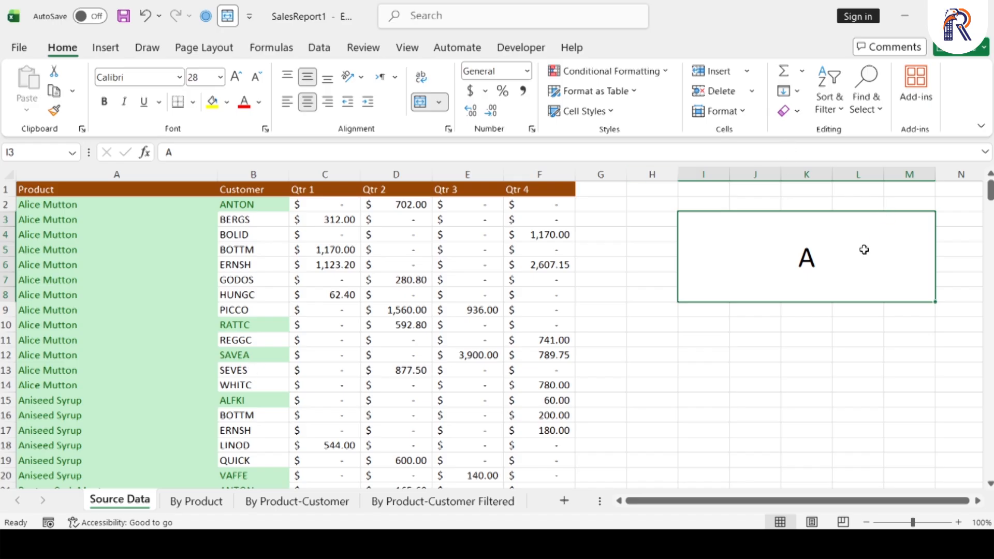
{"action": "type", "text": "AL"}
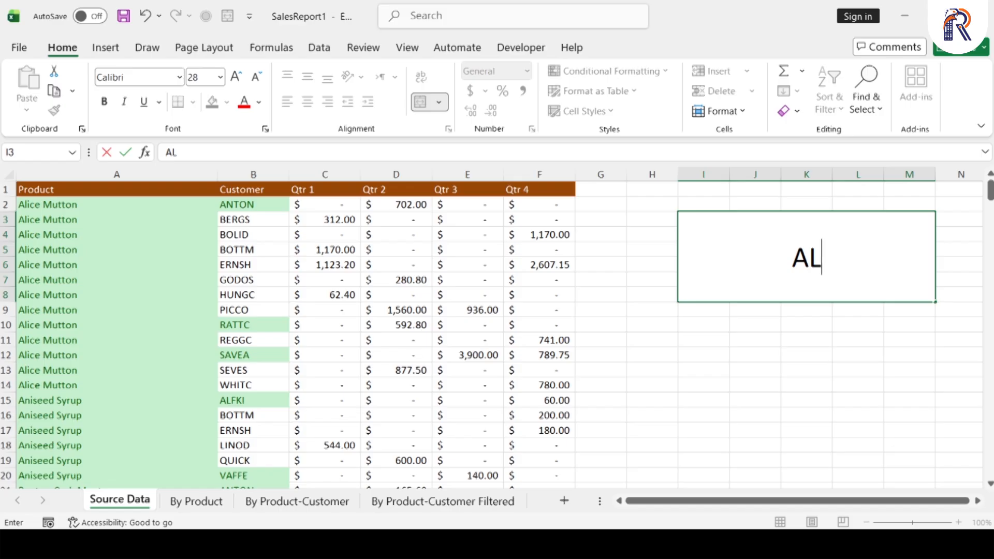
{"action": "key", "text": "Return"}
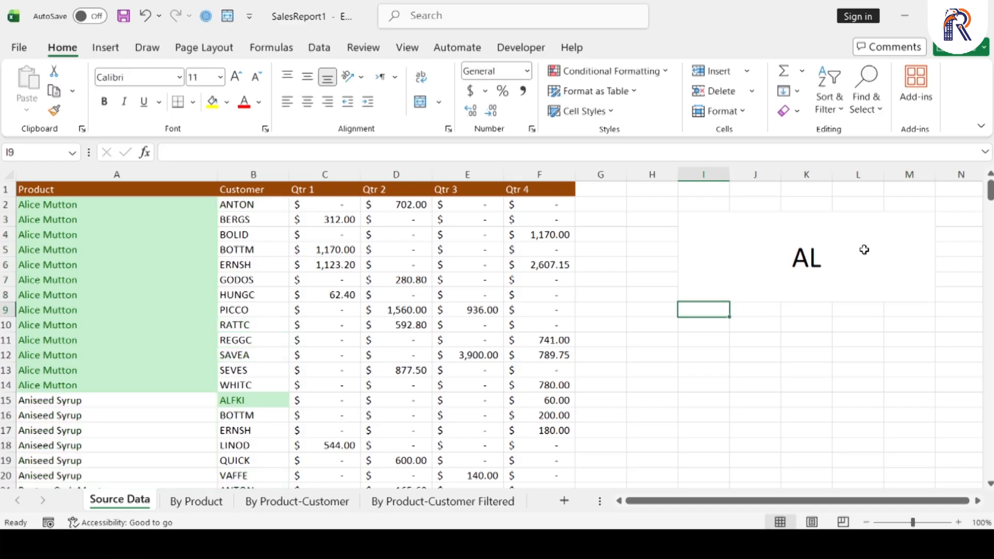
{"action": "left_click", "coordinate": [233, 402]}
{"action": "left_click_drag", "start_coordinate": [91, 189], "coordinate": [84, 368]}
{"action": "left_click", "coordinate": [98, 292]}
Set the search text in cell I3 to 11 and check a matching amount in the Qtr 4 column.
{"action": "left_click", "coordinate": [802, 267]}
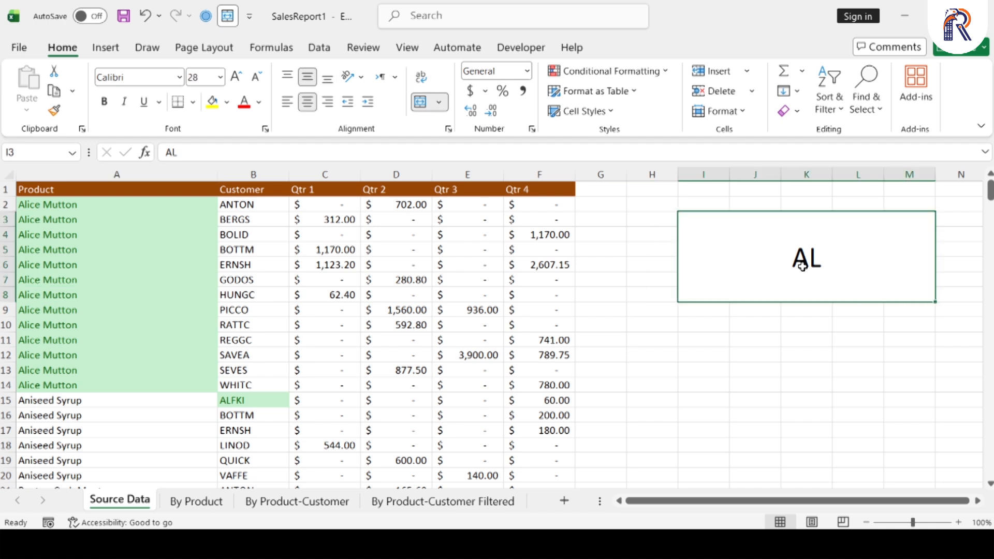
{"action": "type", "text": "11"}
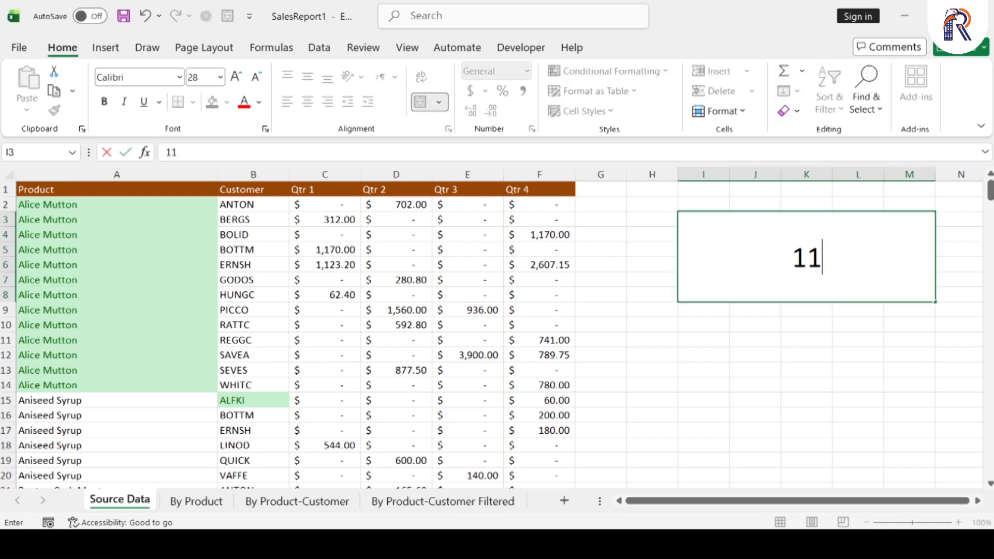
{"action": "key", "text": "Return"}
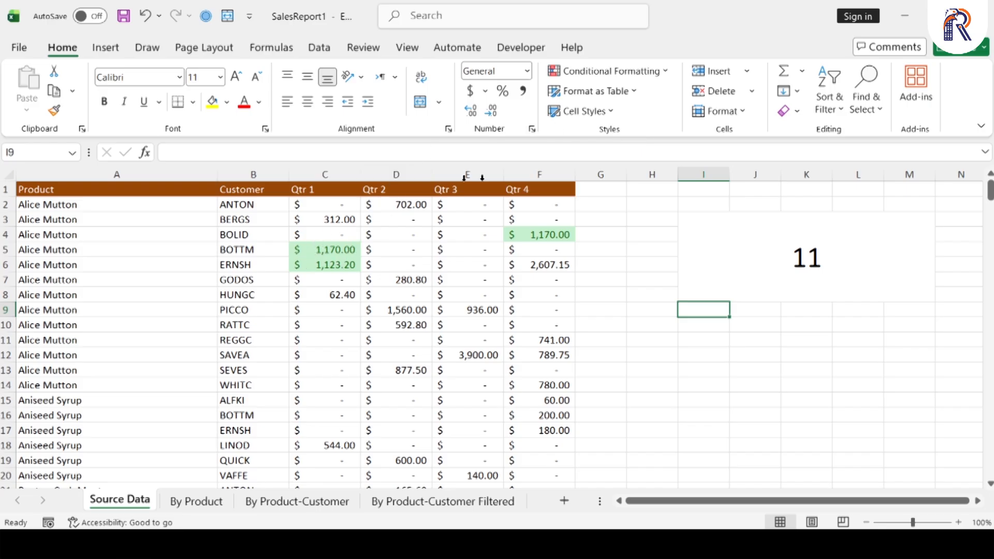
{"action": "left_click", "coordinate": [559, 241]}
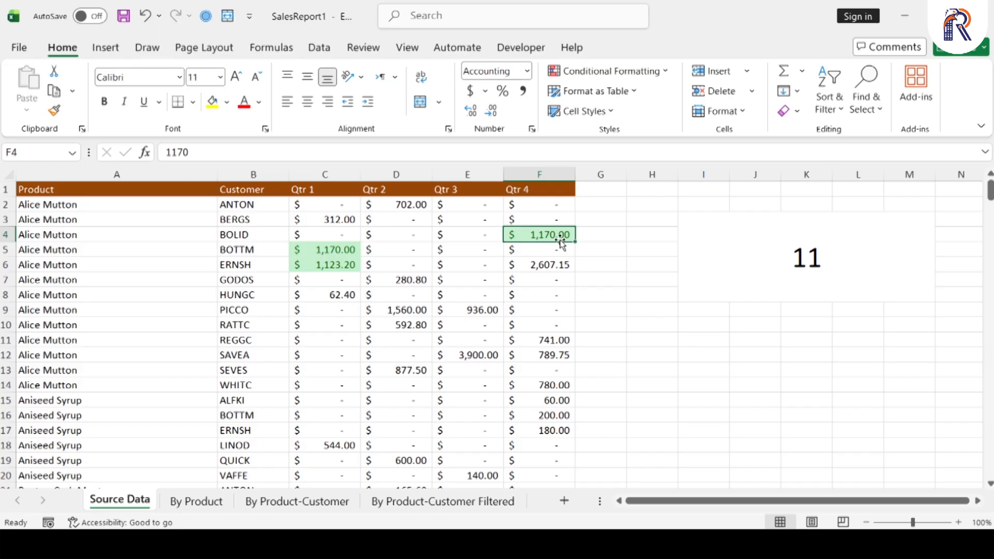
{"action": "left_click", "coordinate": [670, 69]}
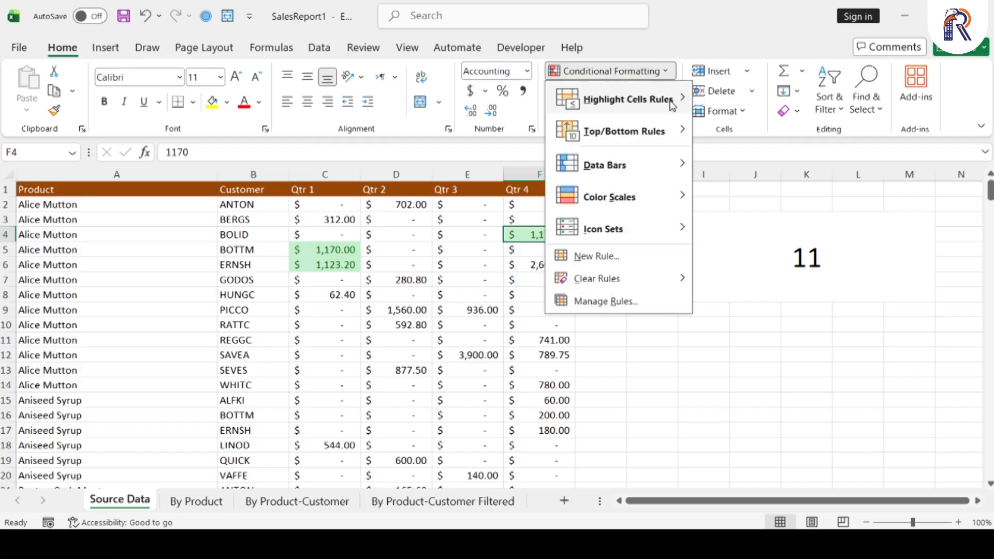
{"action": "mouse_move", "coordinate": [672, 105]}
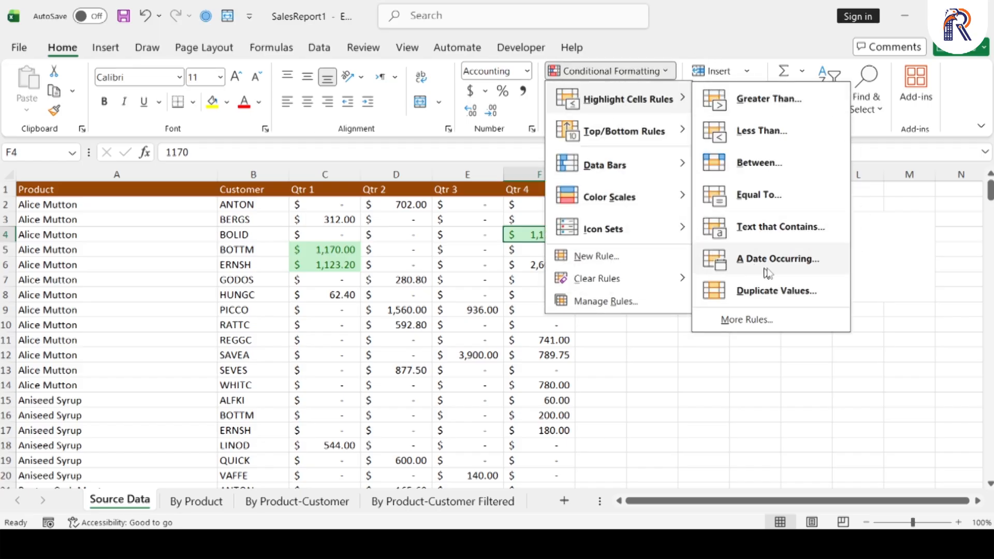
{"action": "left_click", "coordinate": [663, 362]}
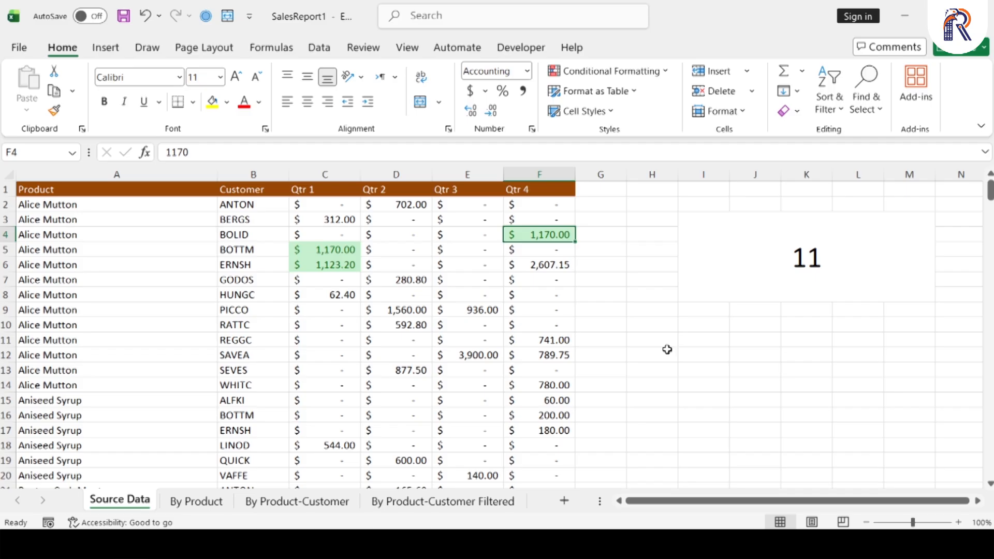
Add a new worksheet and enter the dates 01-03-26 in B1 and 01-05-26 in C1.
{"action": "left_click", "coordinate": [563, 501]}
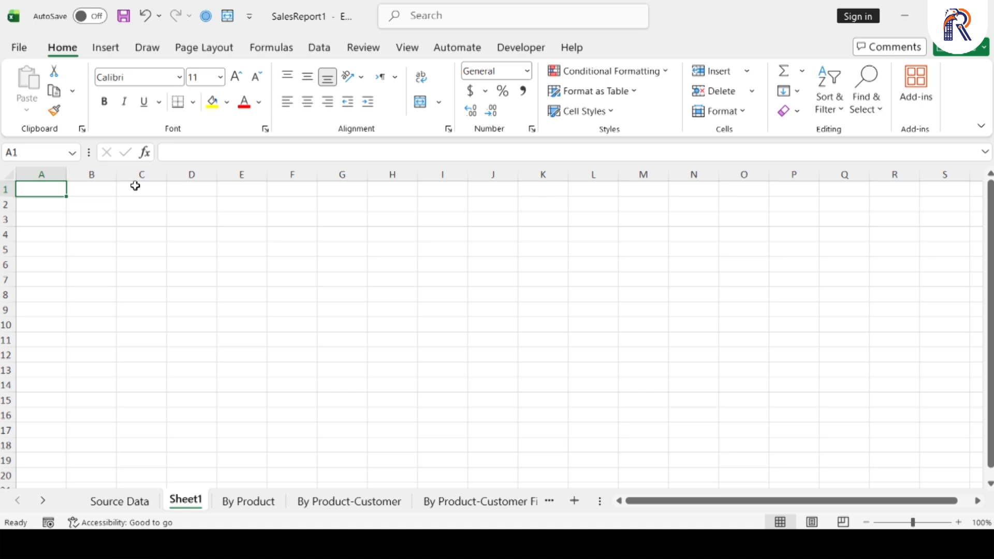
{"action": "key", "text": "Right"}
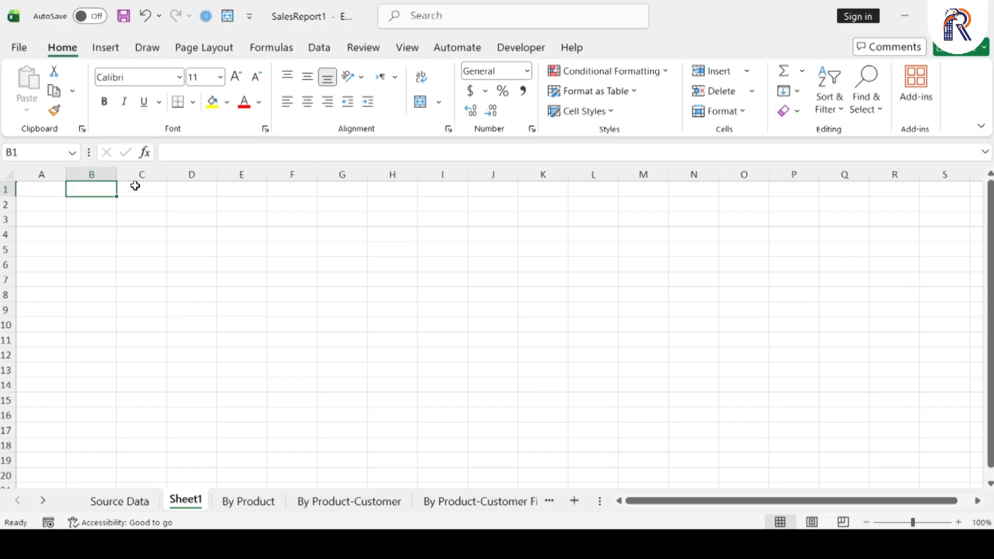
{"action": "type", "text": "01"}
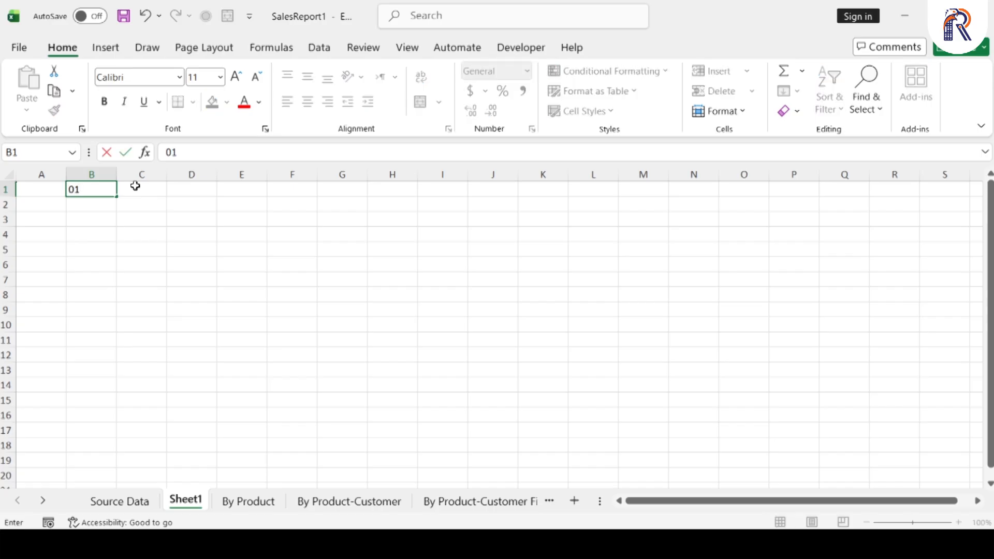
{"action": "type", "text": "-03-26"}
{"action": "key", "text": "Return"}
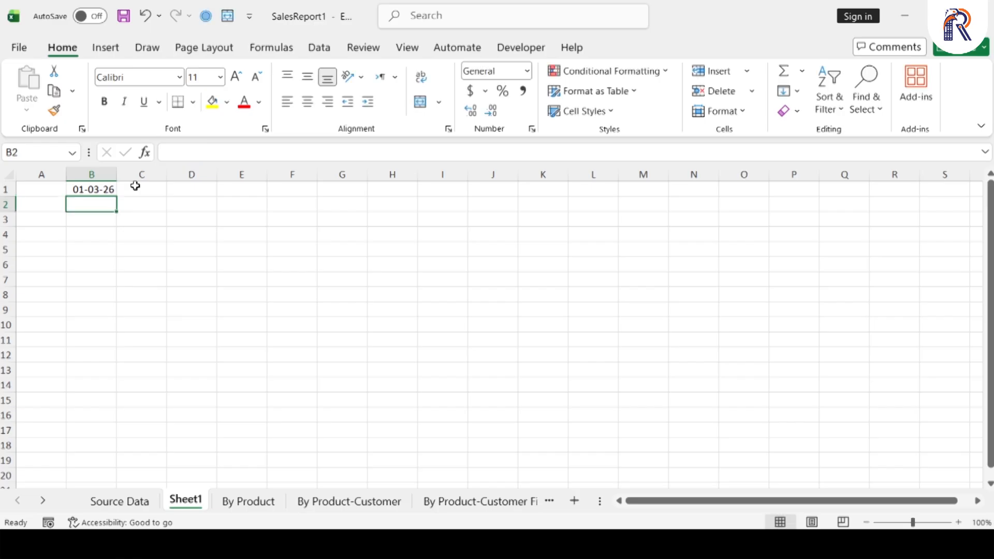
{"action": "left_click", "coordinate": [162, 188]}
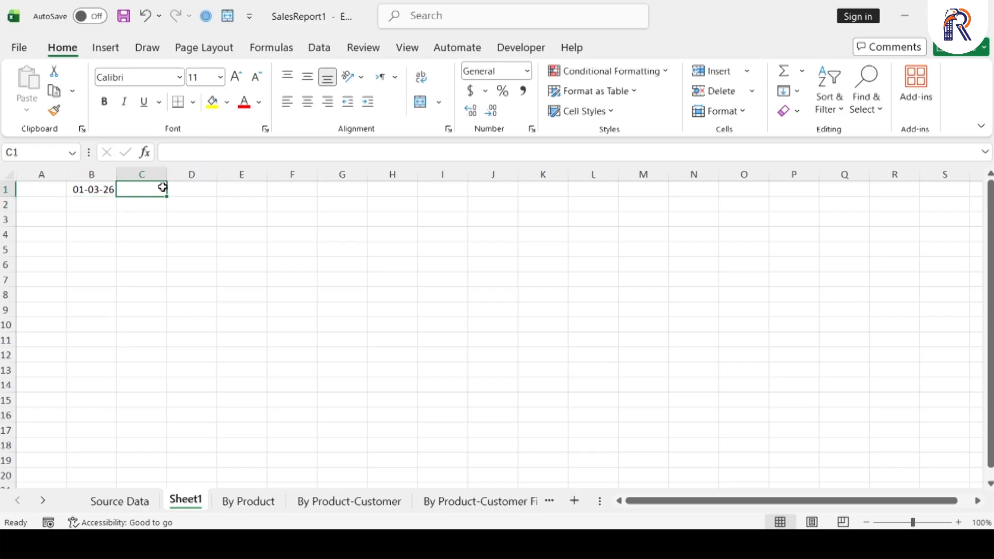
{"action": "type", "text": "01-0"}
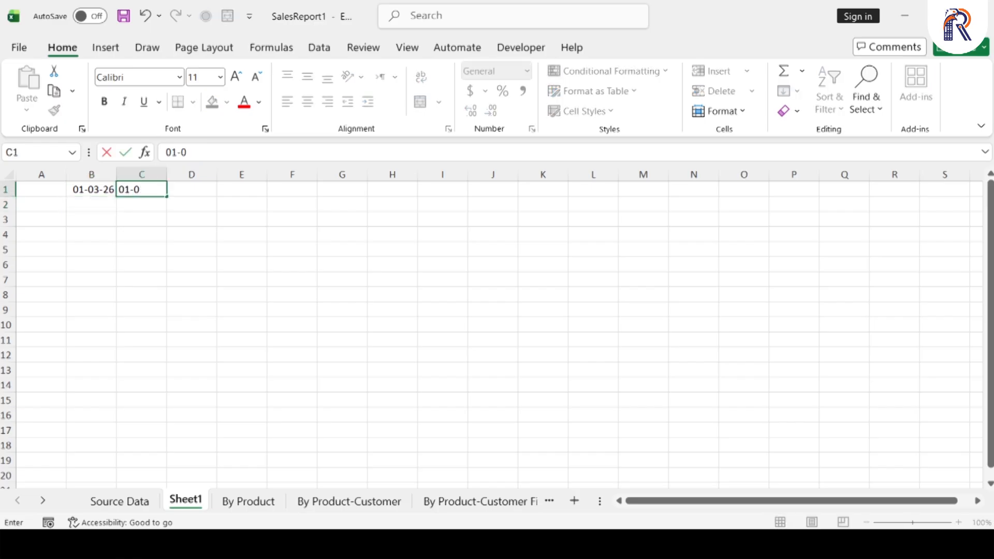
{"action": "type", "text": "5-26"}
{"action": "key", "text": "Return"}
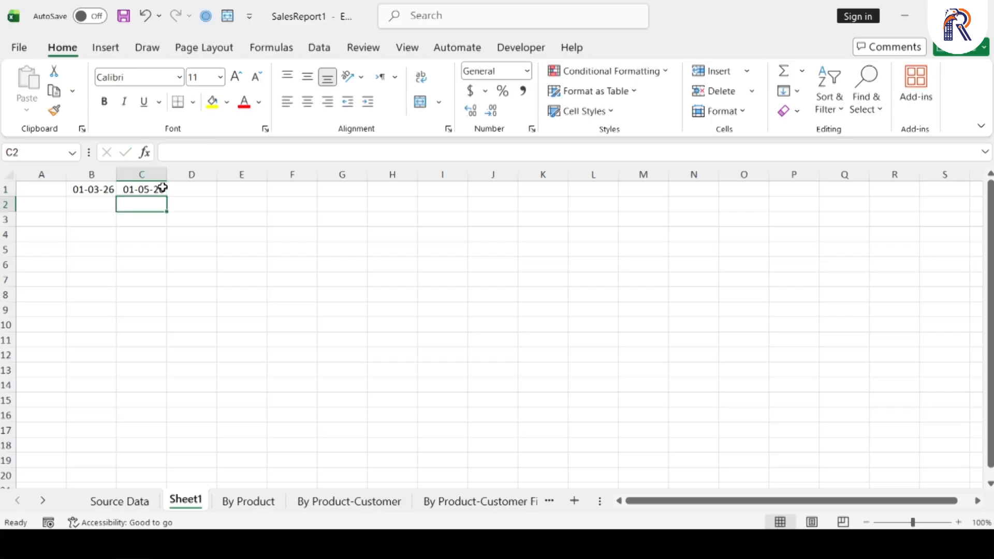
{"action": "left_click", "coordinate": [45, 191]}
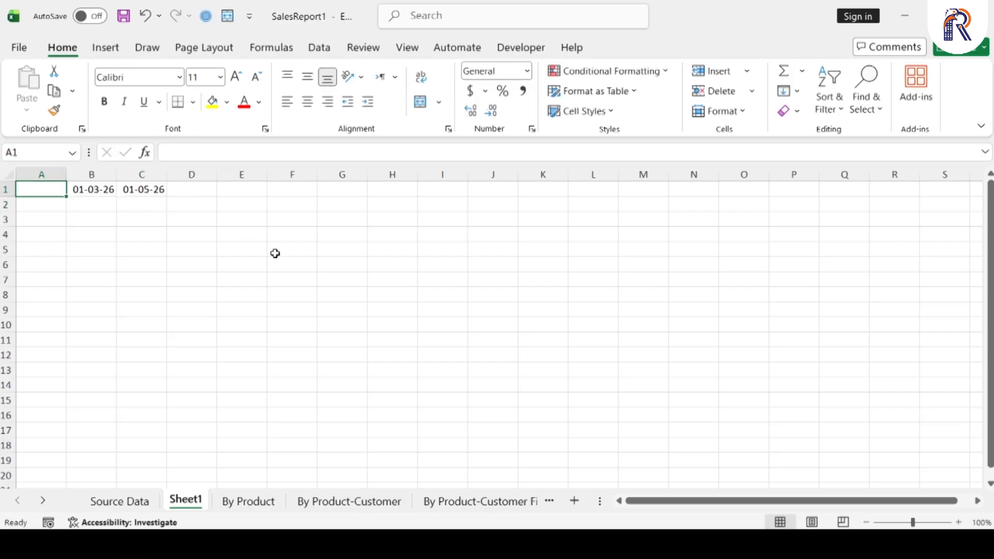
{"action": "type", "text": "=R"}
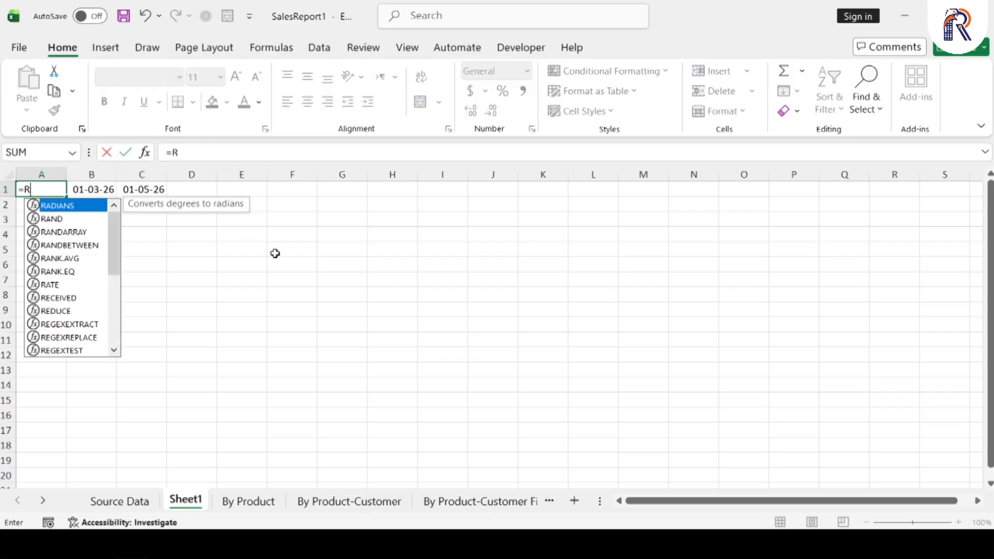
{"action": "type", "text": "AND"}
{"action": "key", "text": "Down"}
{"action": "key", "text": "Down"}
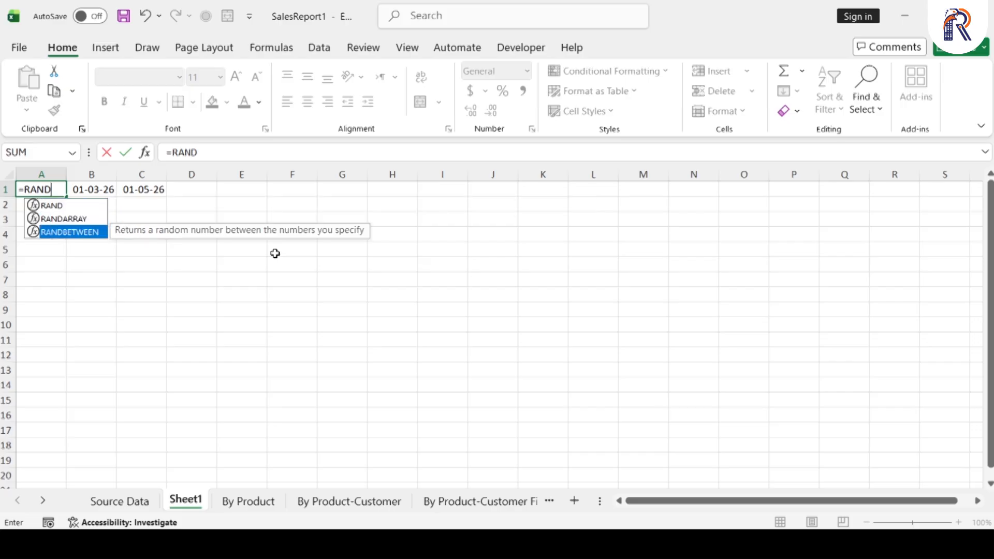
{"action": "key", "text": "Tab"}
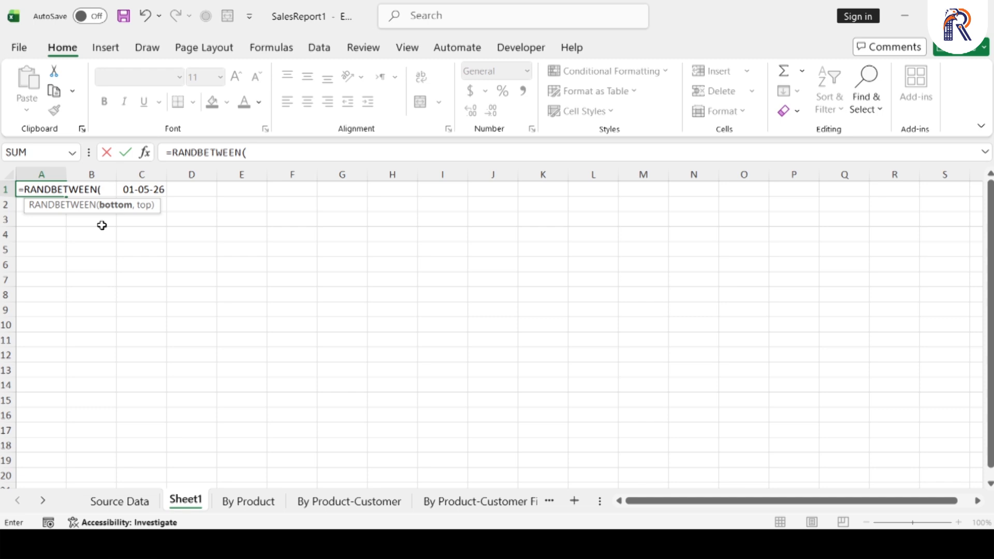
{"action": "key", "text": "Escape"}
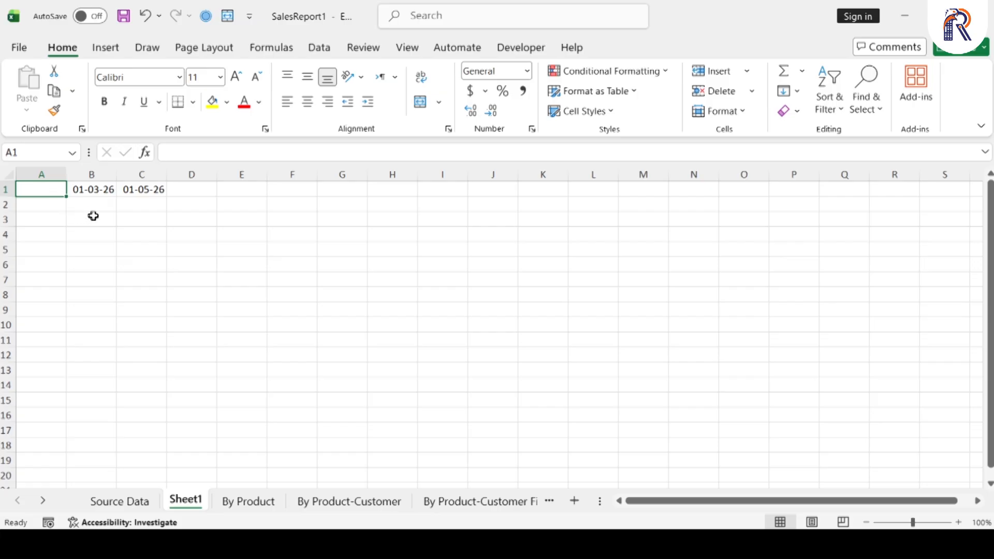
Apply the Number format to the two dates in B1:C1.
{"action": "left_click", "coordinate": [90, 190]}
{"action": "left_click_drag", "start_coordinate": [90, 189], "coordinate": [155, 190]}
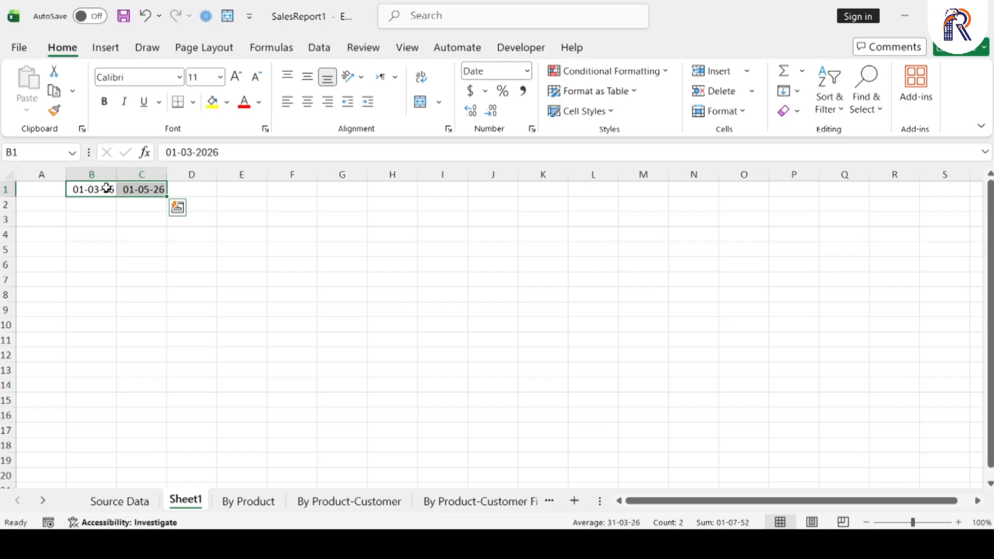
{"action": "left_click", "coordinate": [529, 73]}
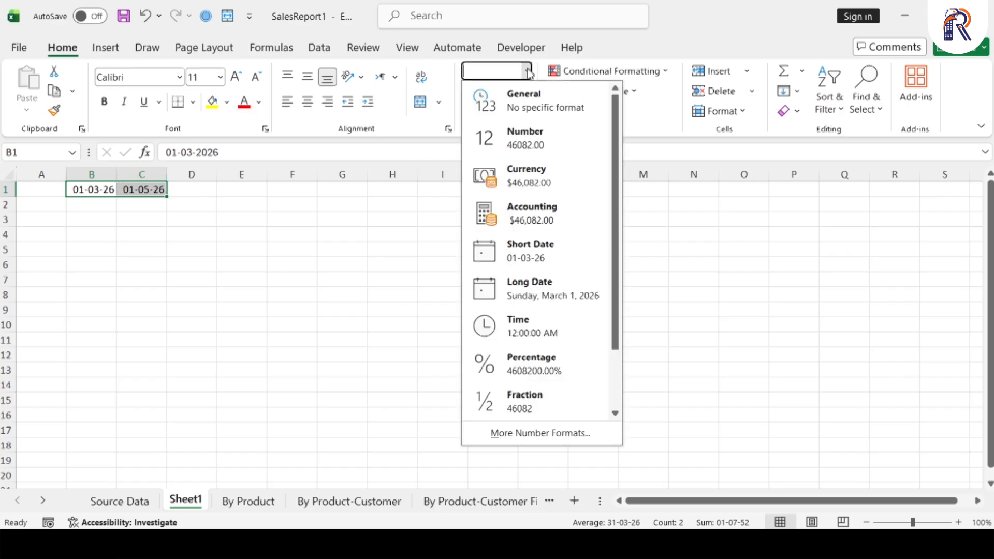
{"action": "left_click", "coordinate": [521, 145]}
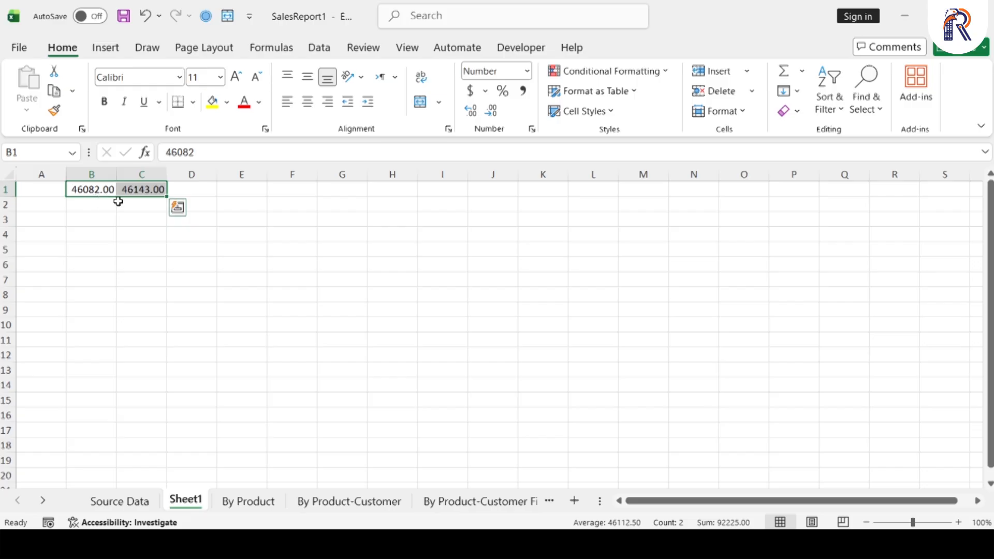
Enter the formula =RANDBETWEEN(46082,46143) in cell A3 to generate a random date serial.
{"action": "left_click", "coordinate": [31, 218]}
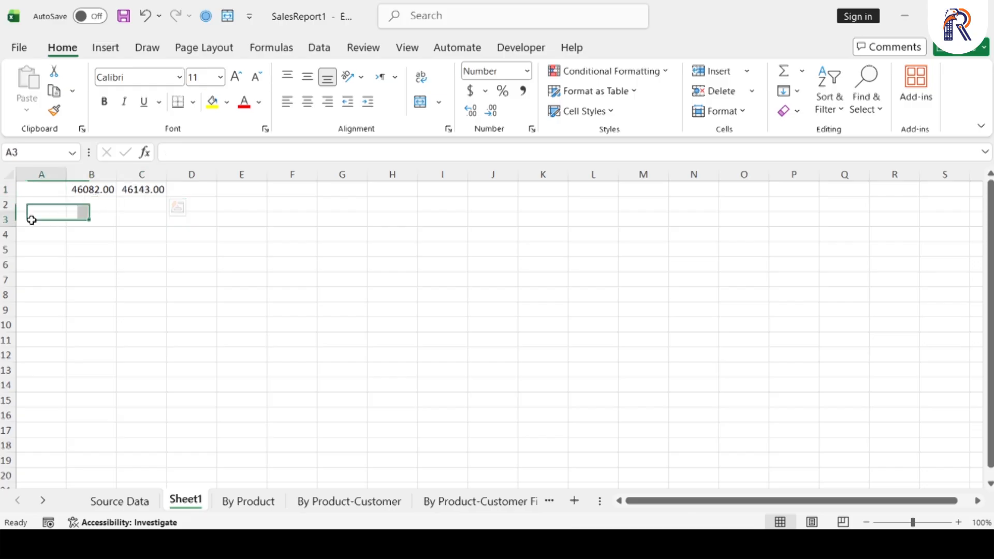
{"action": "type", "text": "=RAND"}
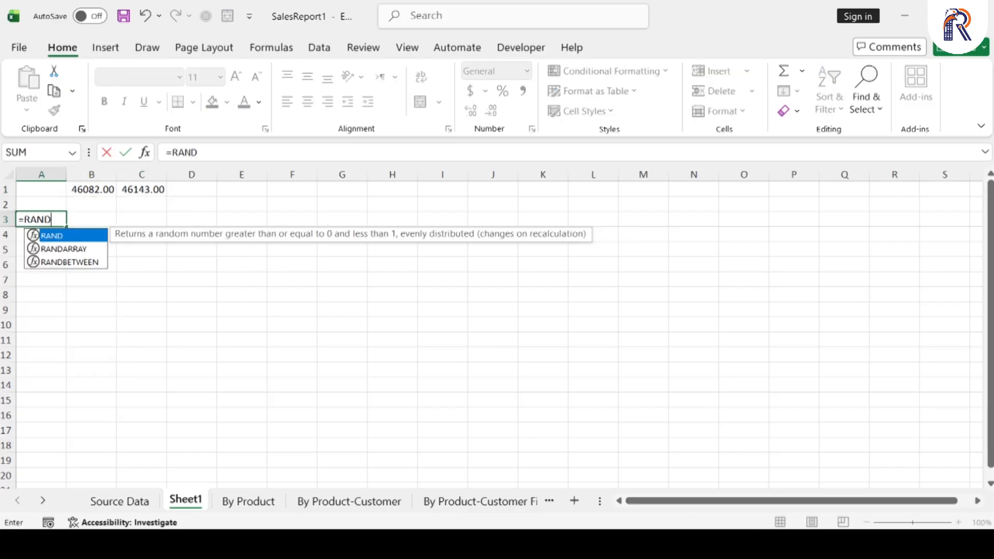
{"action": "key", "text": "Down"}
{"action": "key", "text": "Down"}
{"action": "key", "text": "Tab"}
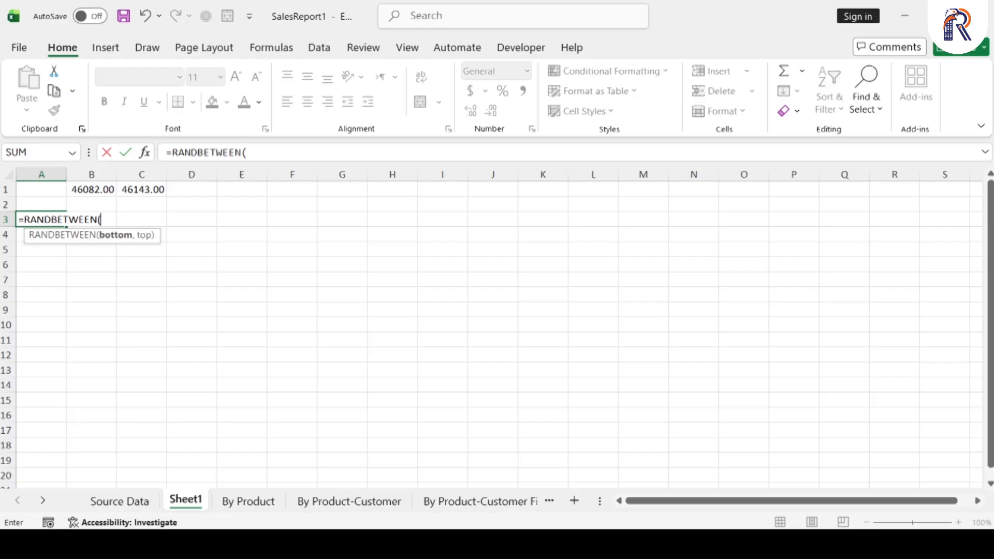
{"action": "type", "text": "46082,4"}
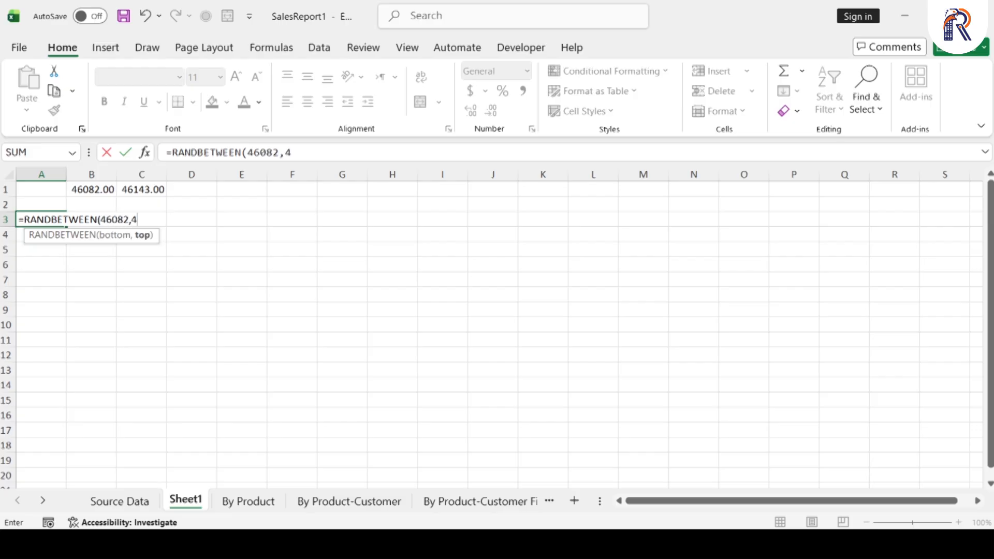
{"action": "type", "text": "6143"}
{"action": "key", "text": "Return"}
Copy the RANDBETWEEN formula from A3 into the whole range A3:M19.
{"action": "left_click", "coordinate": [54, 220]}
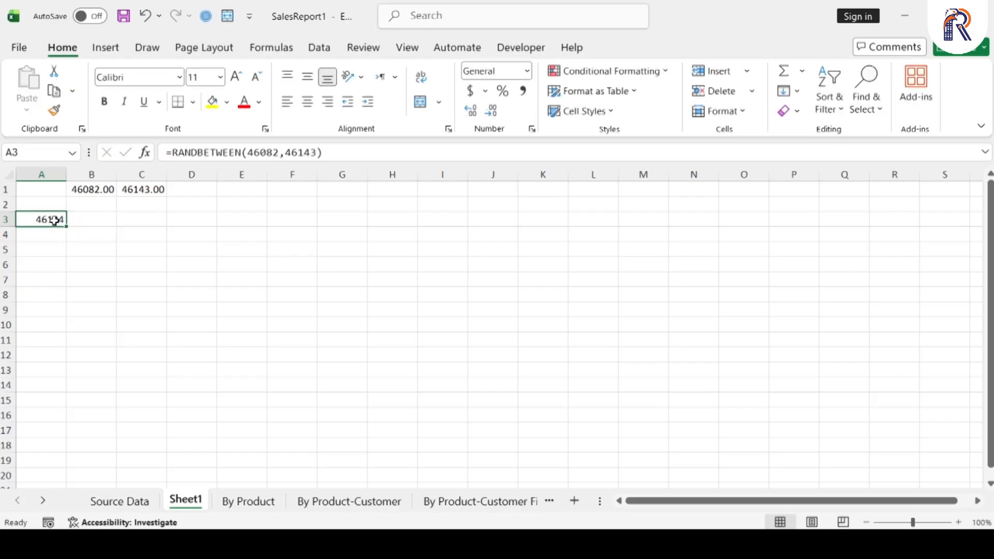
{"action": "key", "text": "ctrl+c"}
{"action": "key", "text": "shift+Right"}
{"action": "key", "text": "shift+Right"}
{"action": "key", "text": "shift+Right"}
{"action": "key", "text": "shift+Right"}
{"action": "key", "text": "shift+Right"}
{"action": "key", "text": "shift+Right"}
{"action": "key", "text": "shift+Right"}
{"action": "key", "text": "shift+Right"}
{"action": "key", "text": "shift+Right"}
{"action": "key", "text": "shift+Right"}
{"action": "key", "text": "shift+Right"}
{"action": "key", "text": "shift+Right"}
{"action": "key", "text": "shift+Down"}
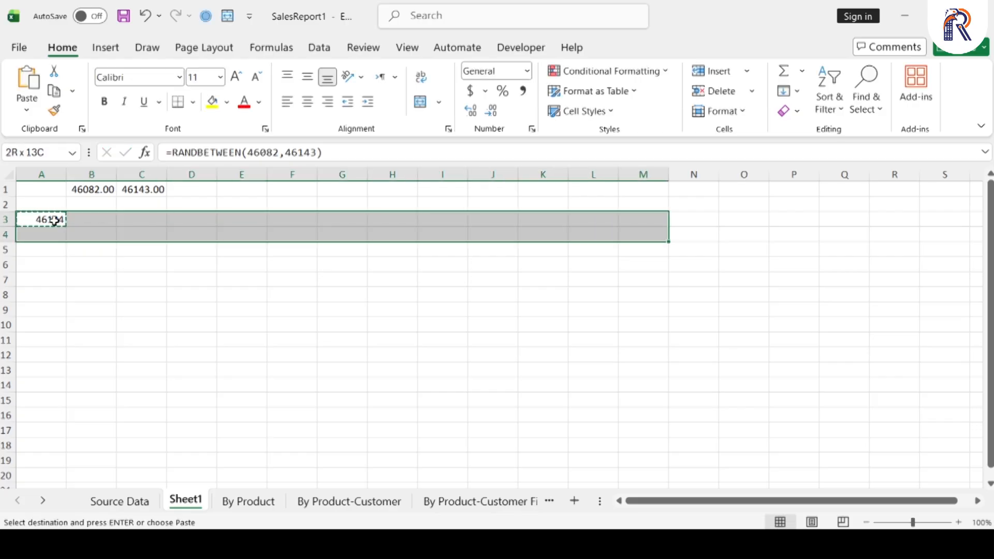
{"action": "key", "text": "shift+Down"}
{"action": "key", "text": "shift+Down"}
{"action": "key", "text": "shift+Down"}
{"action": "key", "text": "shift+Down"}
{"action": "key", "text": "shift+Down"}
{"action": "key", "text": "shift+Down"}
{"action": "key", "text": "shift+Down"}
{"action": "key", "text": "shift+Down"}
{"action": "key", "text": "shift+Down"}
{"action": "key", "text": "shift+Down"}
{"action": "key", "text": "shift+Down"}
{"action": "key", "text": "shift+Down"}
{"action": "key", "text": "shift+Down"}
{"action": "key", "text": "shift+Down"}
{"action": "key", "text": "shift+Down"}
{"action": "key", "text": "shift+Down"}
{"action": "key", "text": "shift+Down"}
{"action": "key", "text": "shift+Down"}
{"action": "key", "text": "shift+Up"}
{"action": "key", "text": "shift+Up"}
{"action": "key", "text": "shift+Up"}
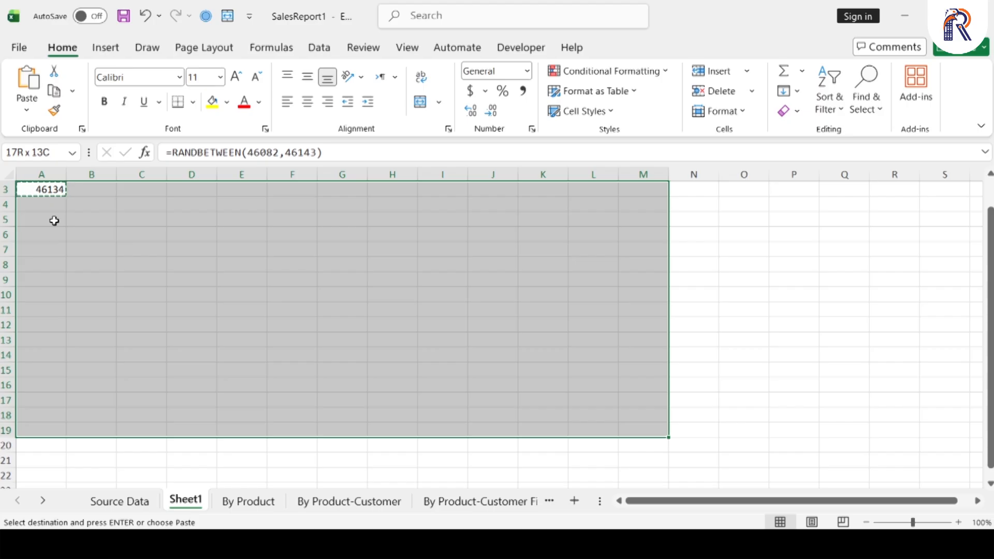
{"action": "key", "text": "ctrl+v"}
Apply the Short Date format to the random serials in A3:M19.
{"action": "scroll", "coordinate": [644, 449], "scroll_direction": "up", "scroll_amount": 1}
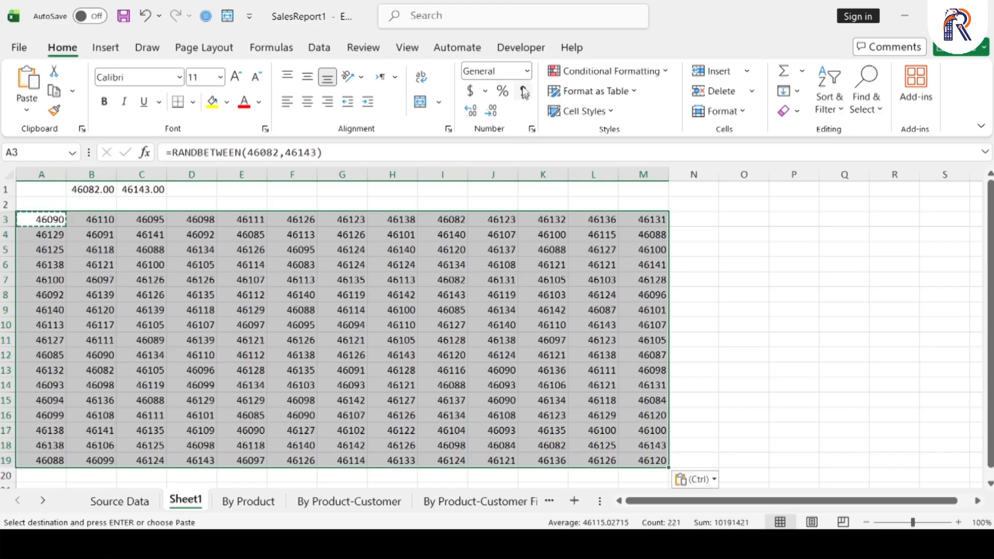
{"action": "left_click", "coordinate": [526, 71]}
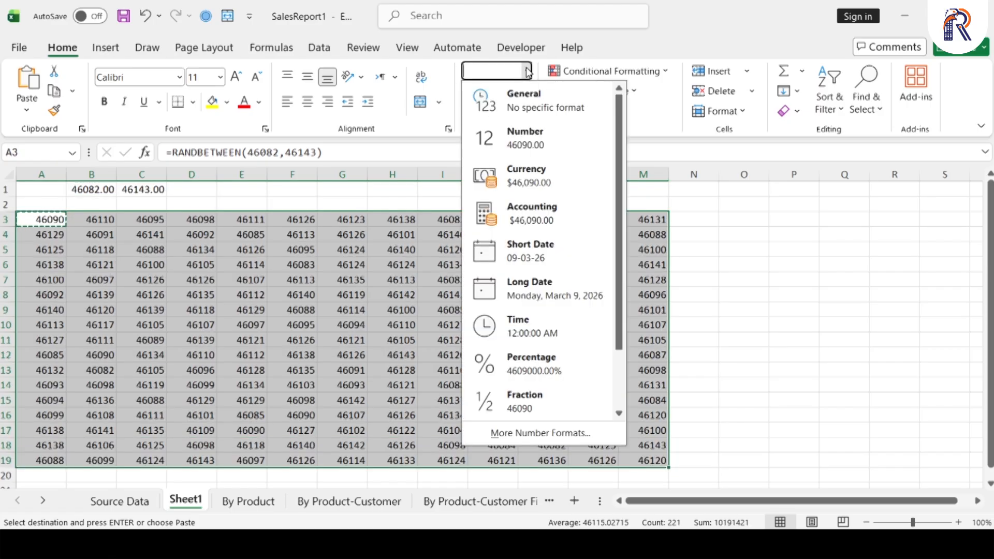
{"action": "left_click", "coordinate": [537, 259]}
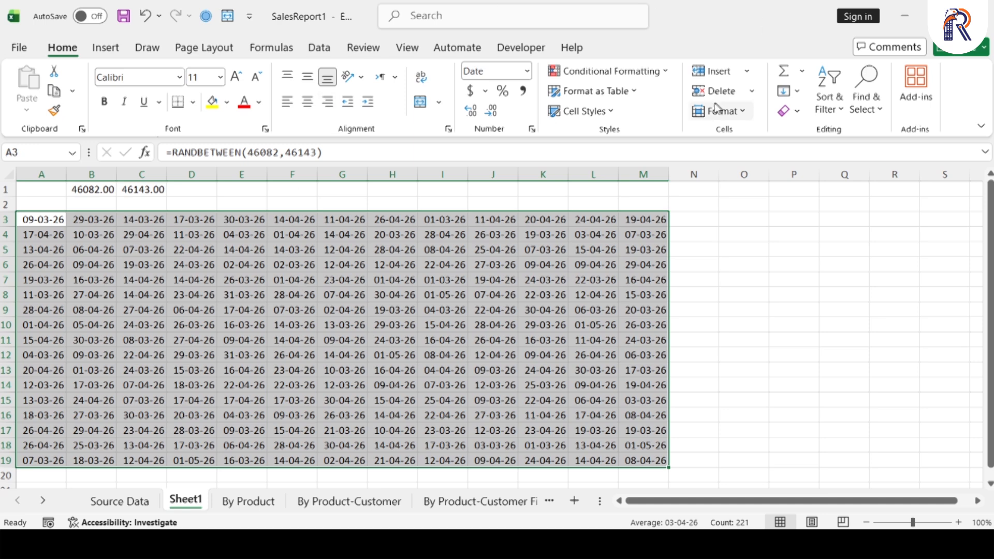
Preview the A Date Occurring highlight rule on A3:M19 for Today, Tomorrow and In the last 7 days.
{"action": "left_click", "coordinate": [649, 75]}
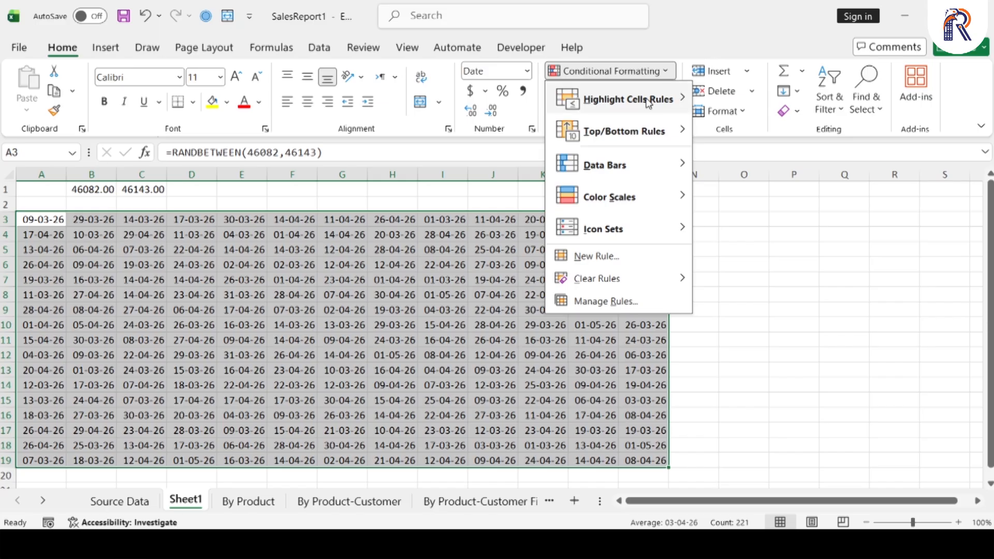
{"action": "mouse_move", "coordinate": [649, 101]}
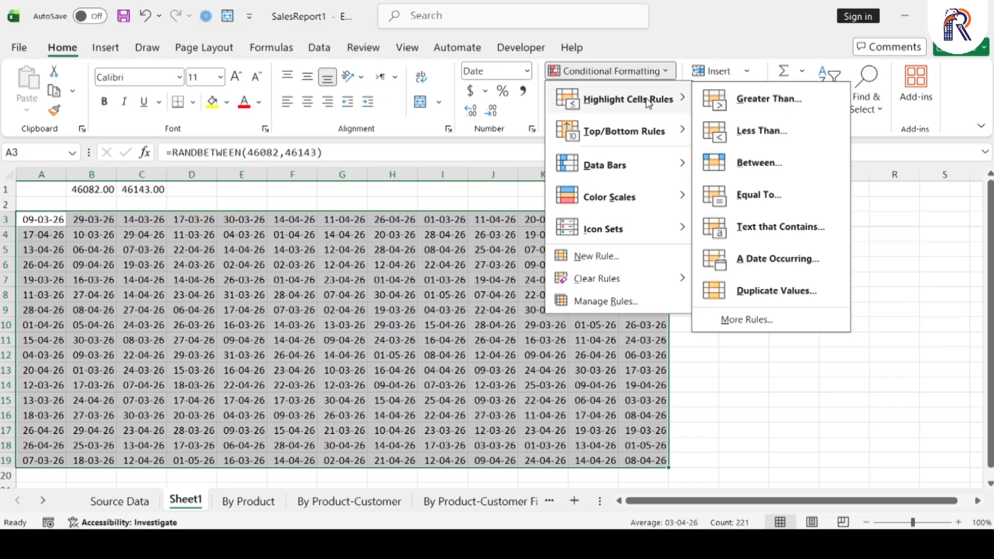
{"action": "left_click", "coordinate": [802, 267]}
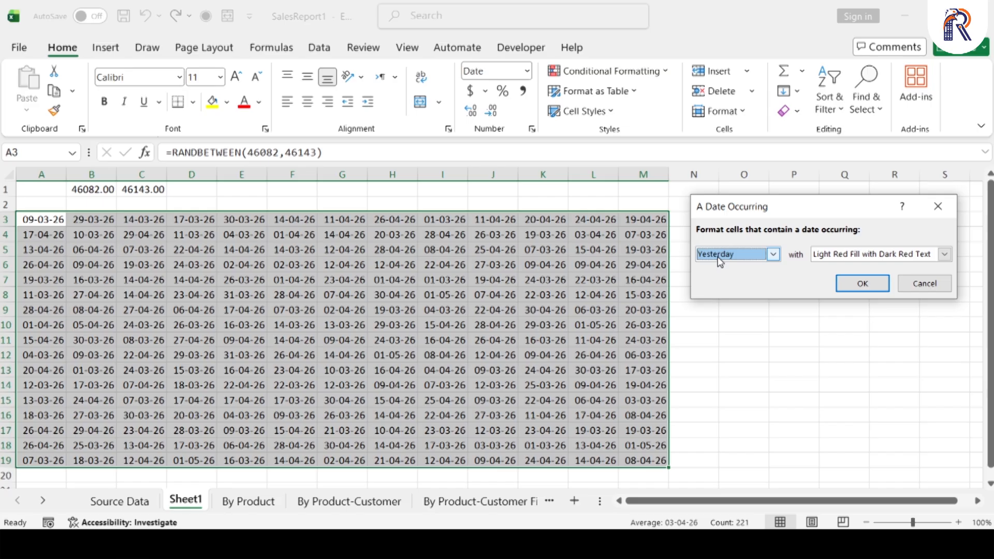
{"action": "left_click", "coordinate": [774, 254]}
{"action": "left_click", "coordinate": [721, 274]}
{"action": "left_click", "coordinate": [774, 254]}
{"action": "left_click", "coordinate": [729, 290]}
{"action": "left_click", "coordinate": [773, 253]}
{"action": "left_click", "coordinate": [734, 301]}
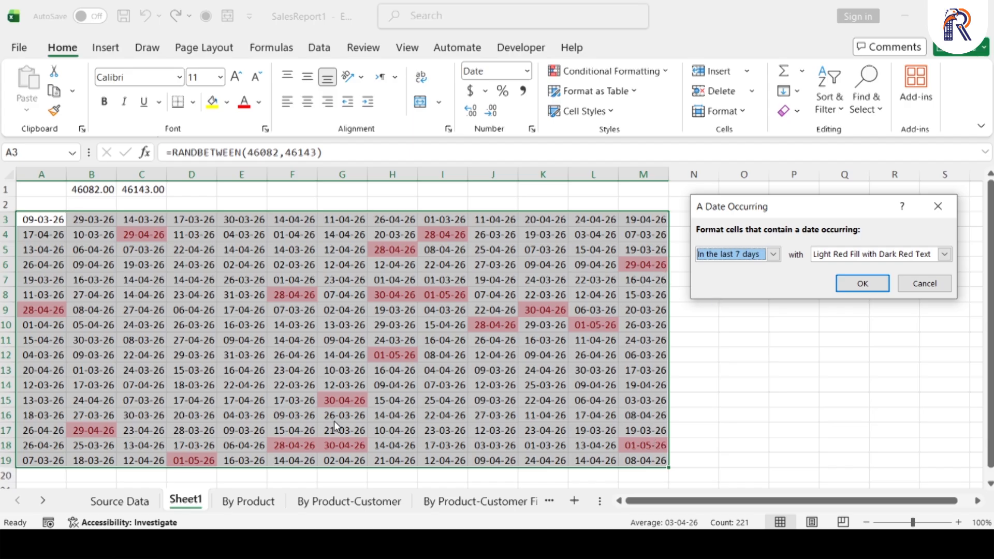
Preview the date rule on the random dates for Last week, This week and Next week.
{"action": "left_click", "coordinate": [772, 254]}
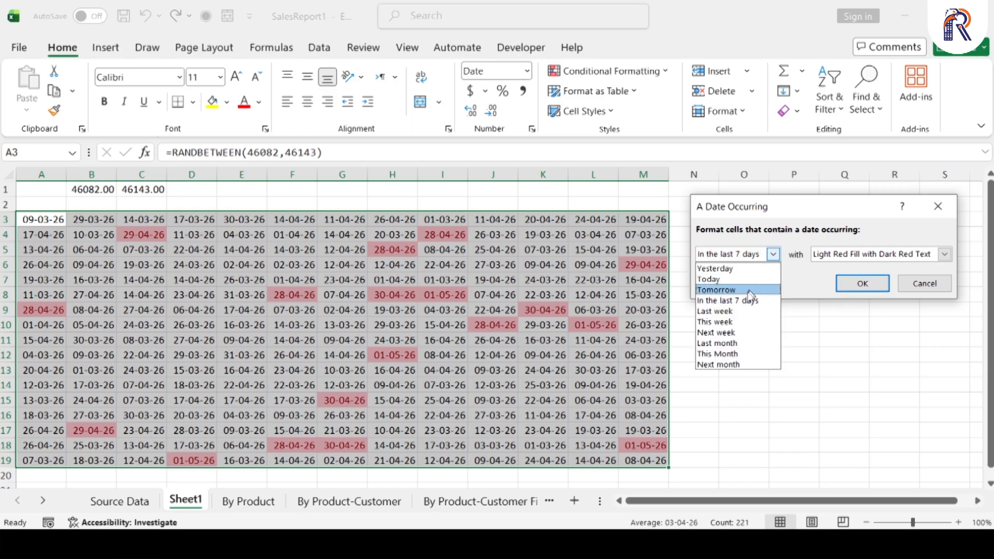
{"action": "left_click", "coordinate": [733, 312]}
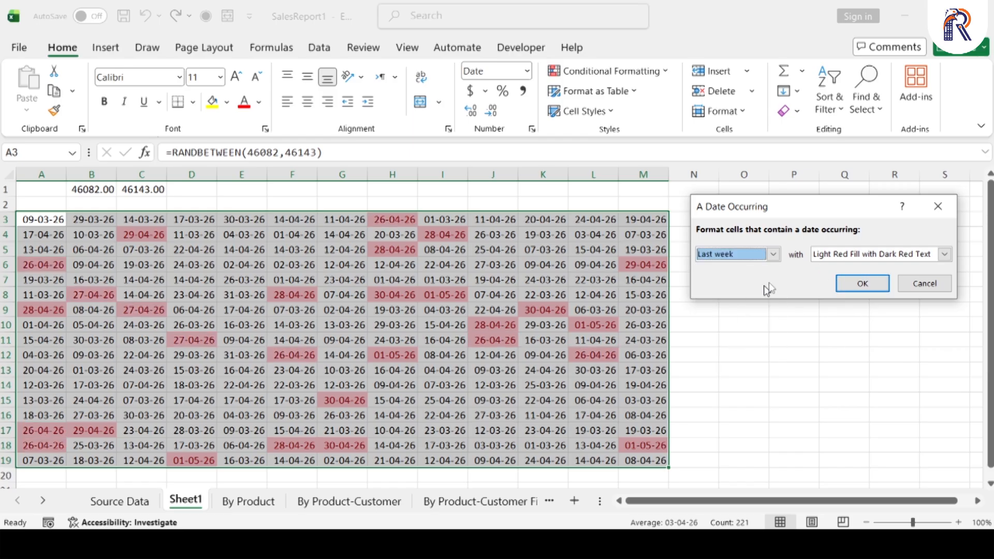
{"action": "left_click", "coordinate": [773, 254]}
{"action": "left_click", "coordinate": [743, 327]}
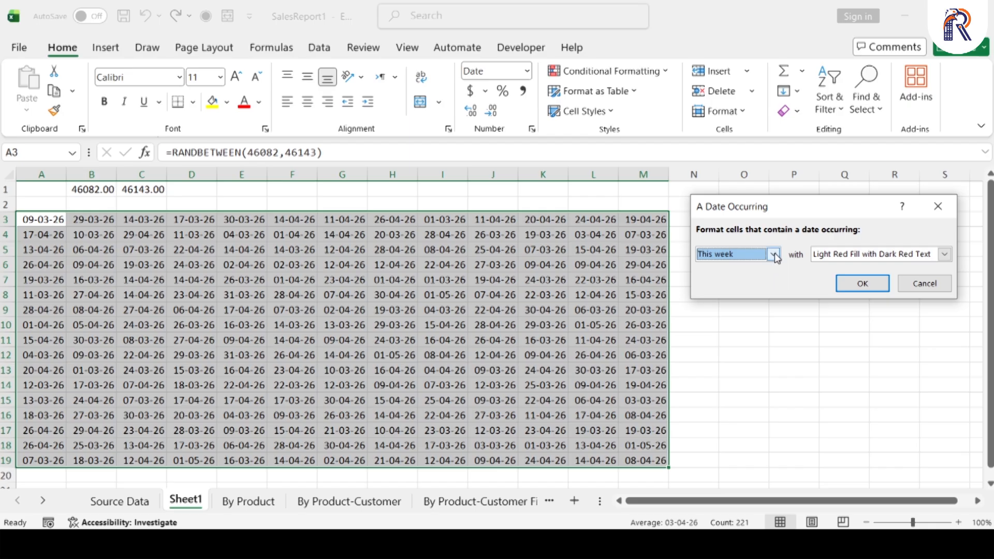
{"action": "left_click", "coordinate": [774, 255]}
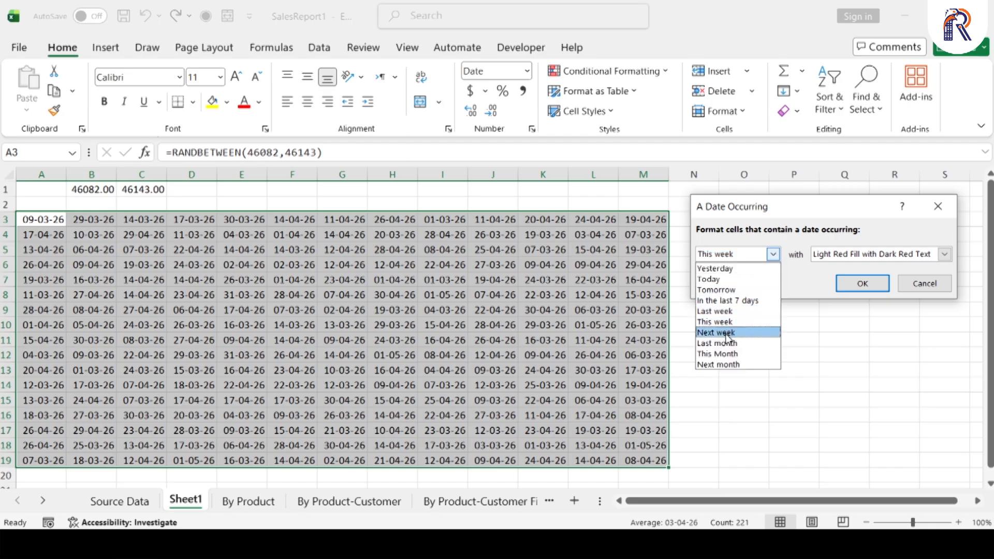
{"action": "left_click", "coordinate": [756, 335]}
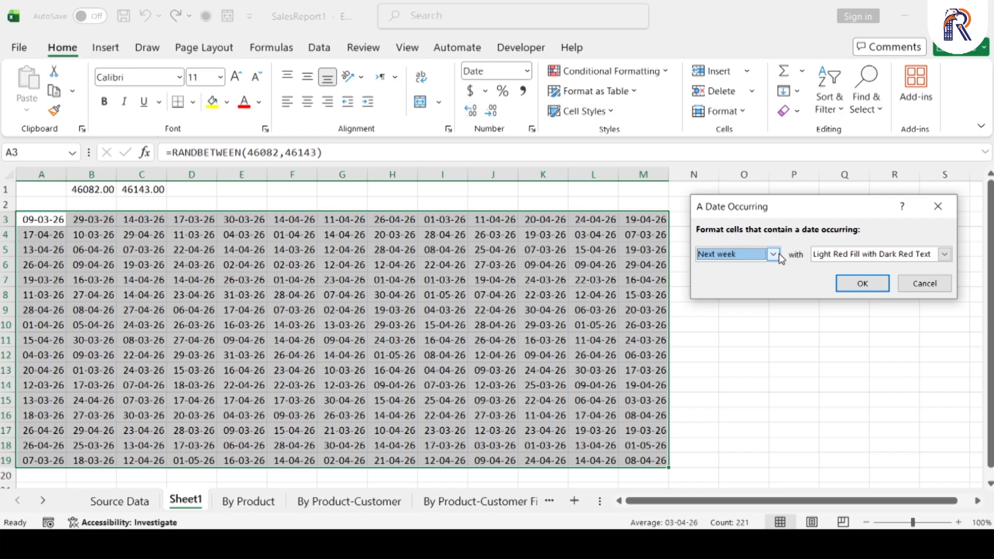
Preview the date rule for Last month, This Month and Next month, and close it without applying it.
{"action": "left_click", "coordinate": [774, 254]}
{"action": "left_click", "coordinate": [740, 343]}
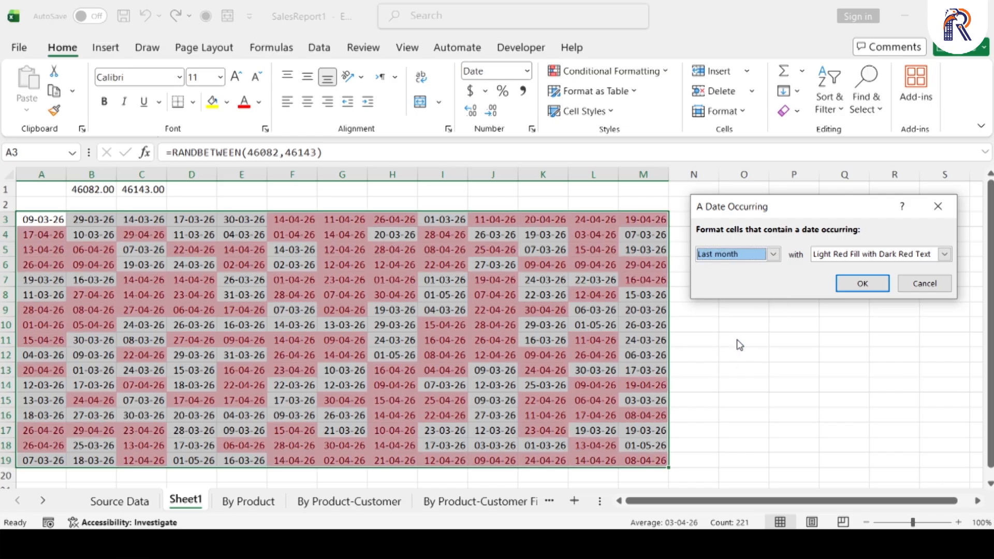
{"action": "left_click", "coordinate": [774, 254]}
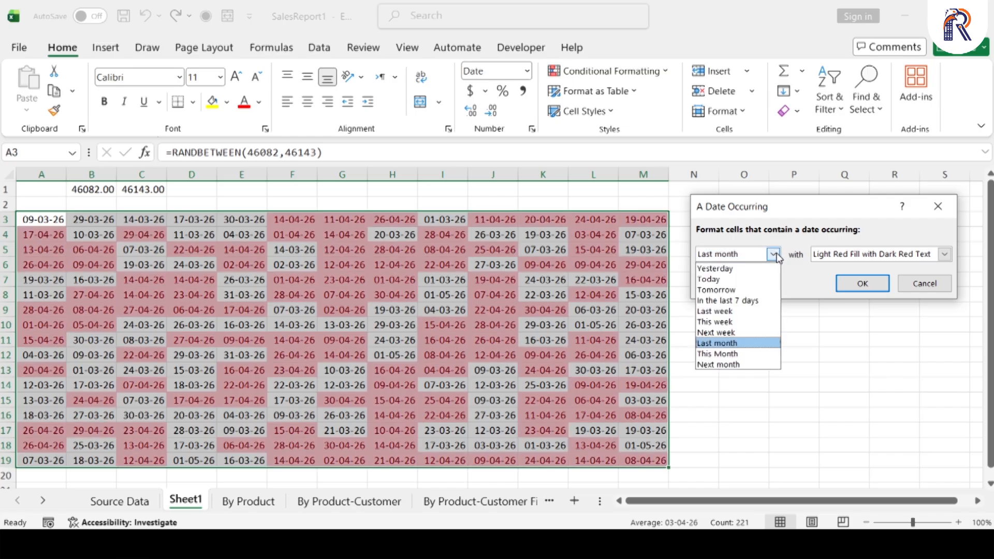
{"action": "left_click", "coordinate": [731, 354]}
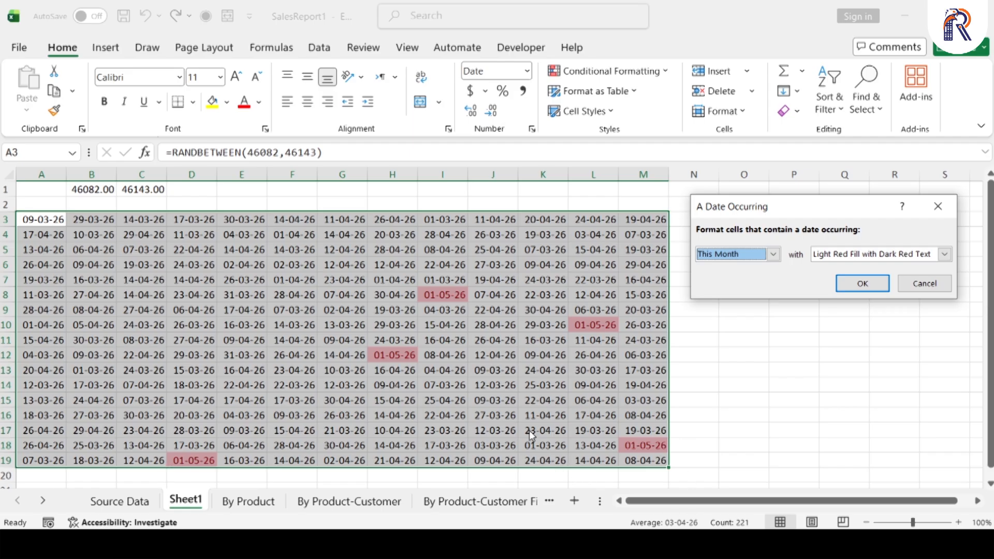
{"action": "left_click", "coordinate": [773, 254]}
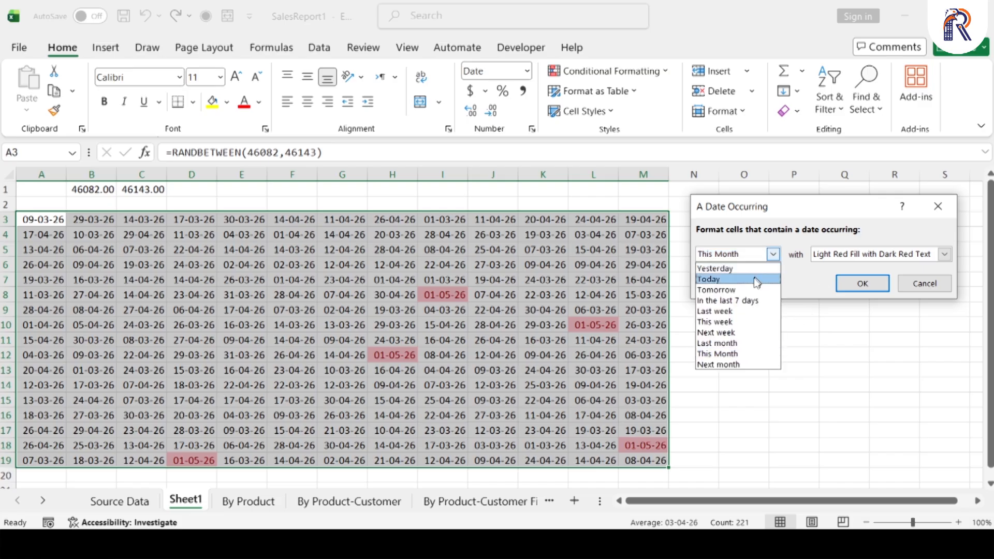
{"action": "left_click", "coordinate": [718, 364]}
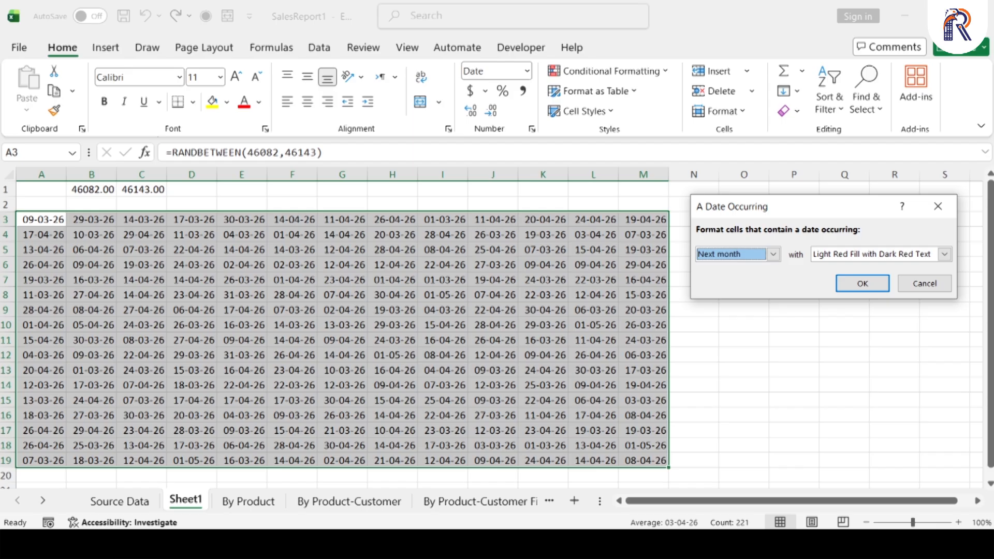
{"action": "mouse_move", "coordinate": [932, 544]}
{"action": "left_click", "coordinate": [925, 283]}
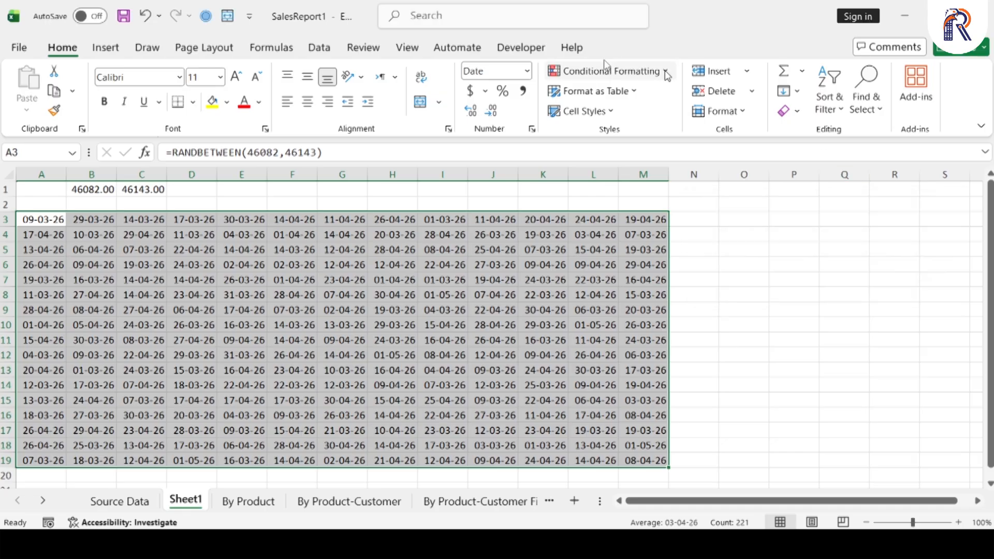
{"action": "left_click", "coordinate": [605, 68]}
{"action": "mouse_move", "coordinate": [673, 98]}
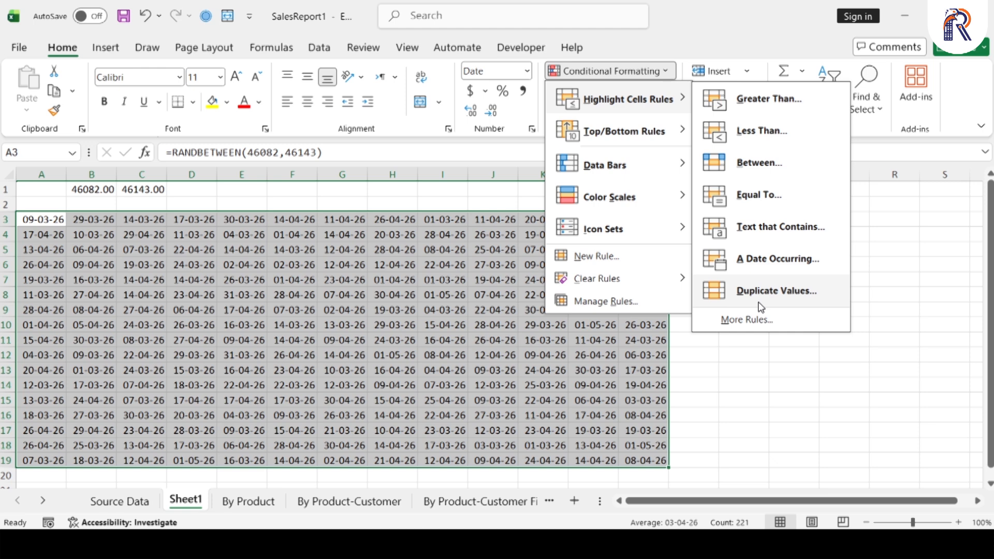
{"action": "left_click", "coordinate": [677, 365]}
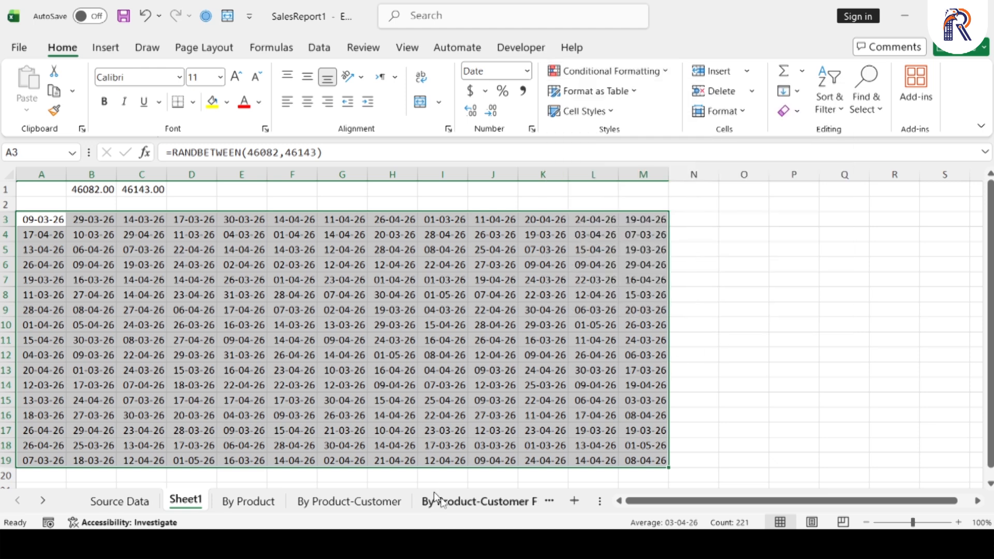
Add a new worksheet and give column A a Duplicate Values rule with Light Red Fill with Dark Red Text.
{"action": "left_click", "coordinate": [574, 501]}
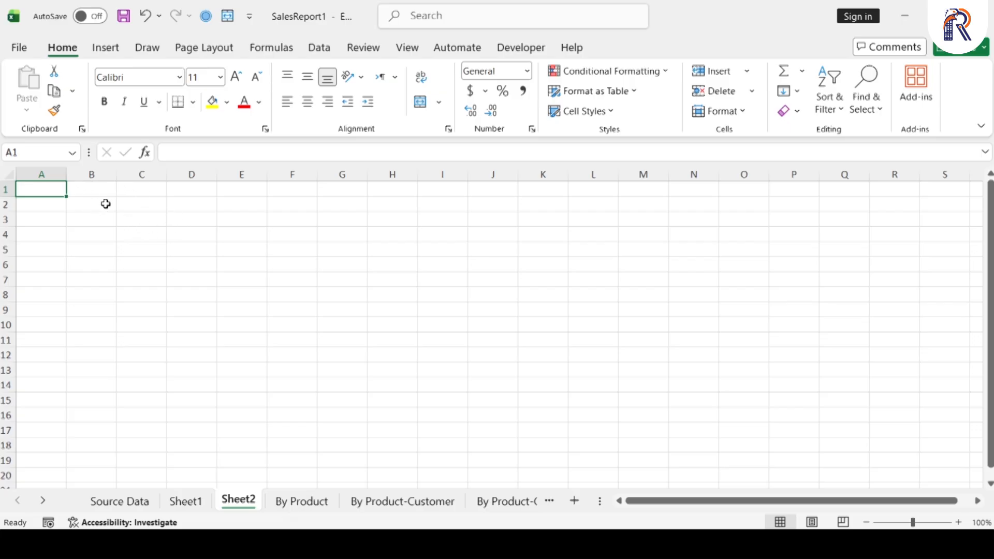
{"action": "left_click", "coordinate": [42, 175]}
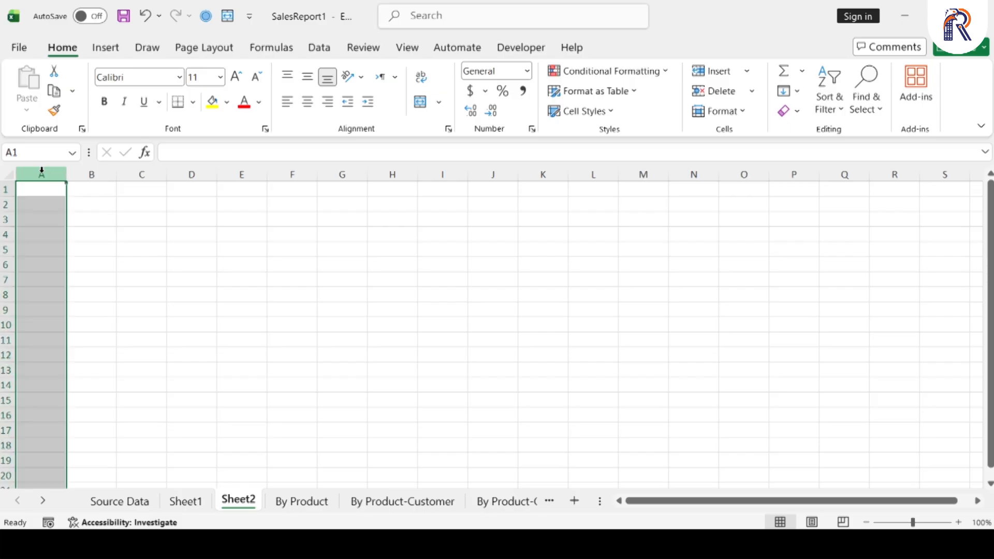
{"action": "left_click", "coordinate": [651, 72]}
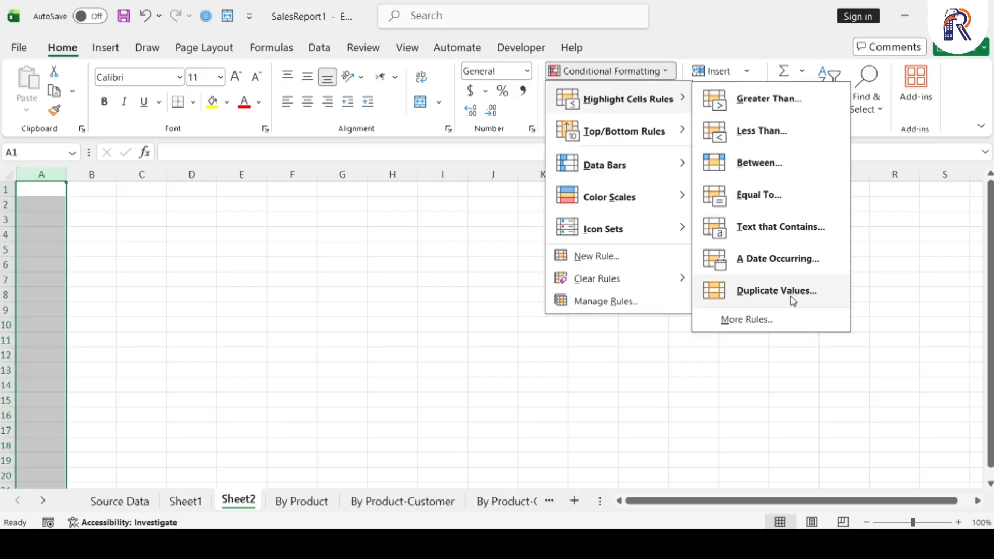
{"action": "left_click", "coordinate": [792, 296]}
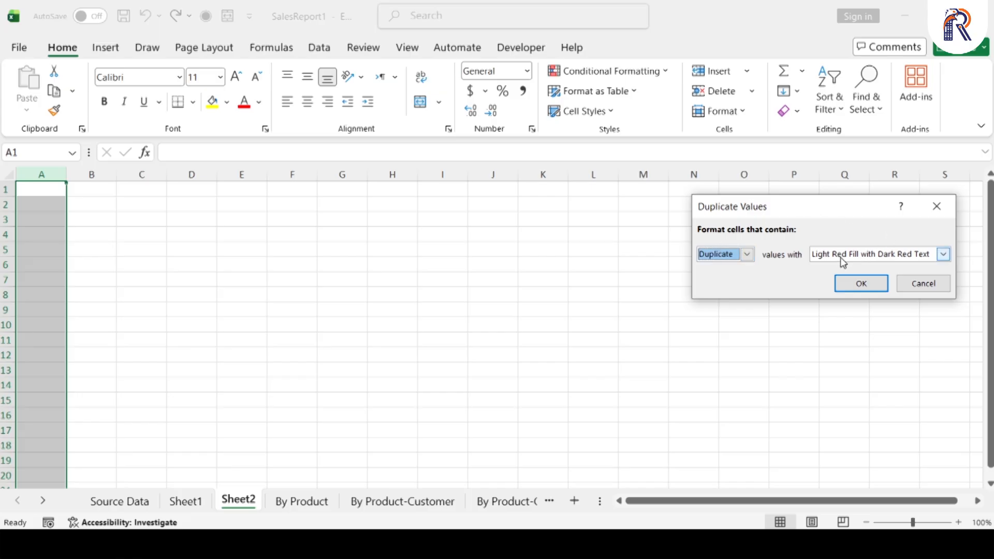
{"action": "left_click", "coordinate": [865, 284]}
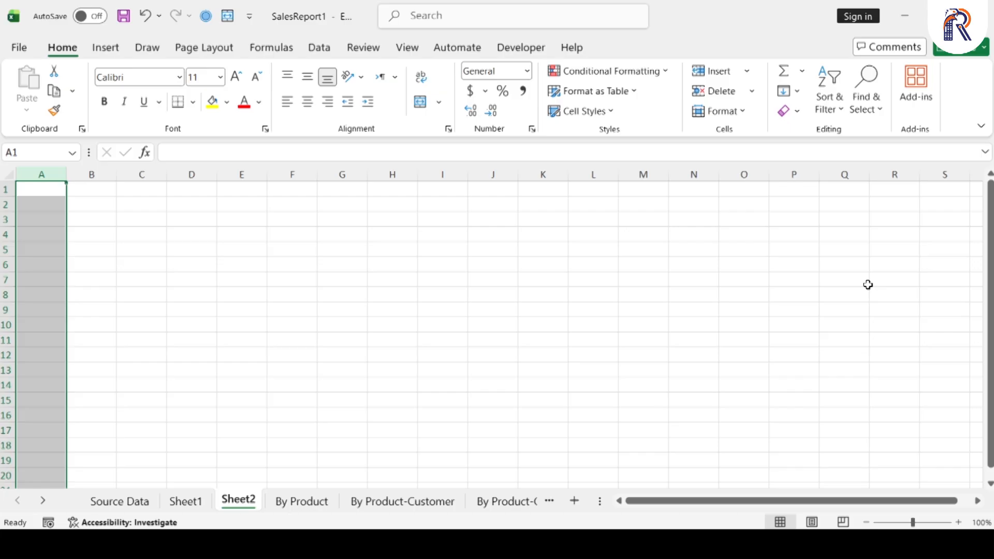
Enter four different first names in cells A1 through A4.
{"action": "key", "text": "ctrl+Home"}
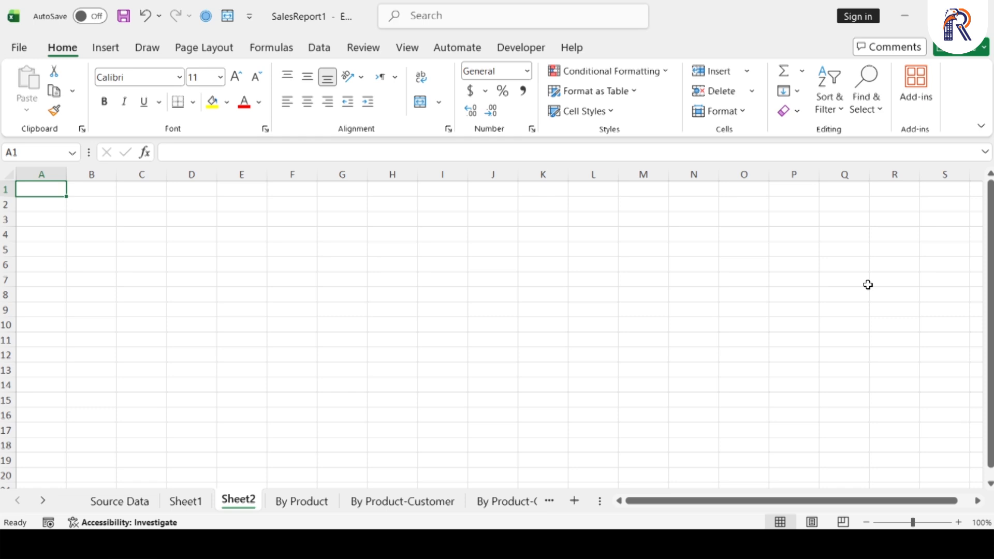
{"action": "type", "text": "ROHAAN"}
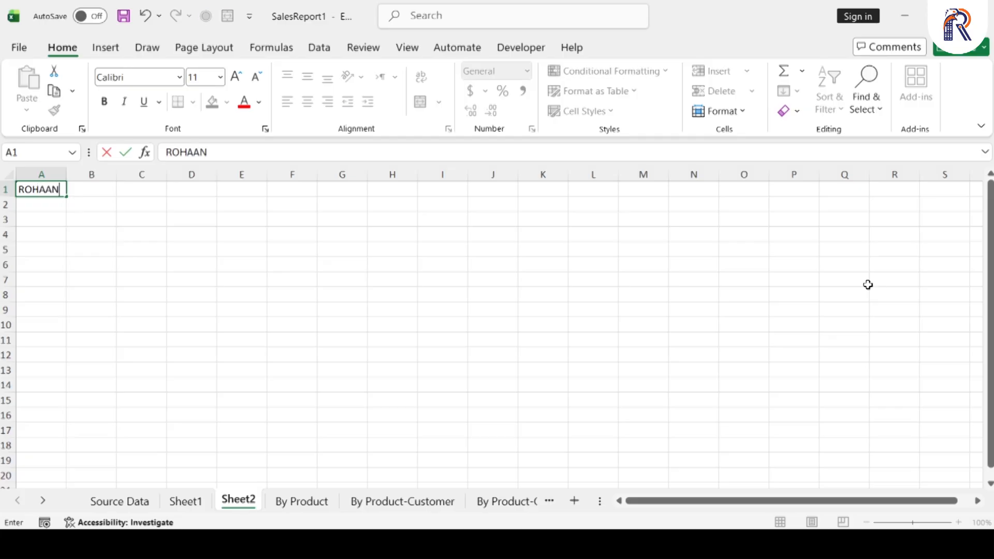
{"action": "key", "text": "Return"}
{"action": "type", "text": "AMAAN"}
{"action": "key", "text": "Return"}
{"action": "type", "text": "ADNA"}
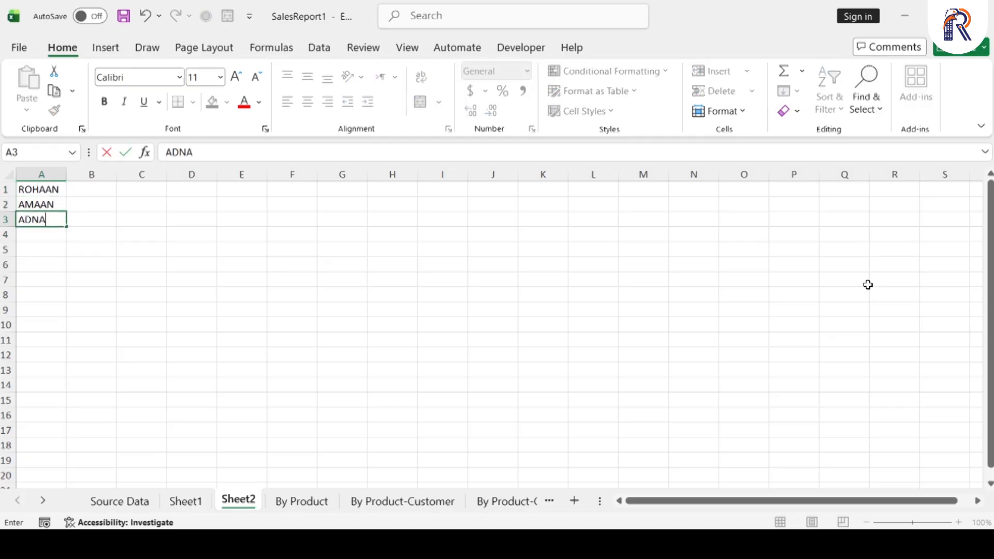
{"action": "type", "text": "N"}
{"action": "key", "text": "Return"}
{"action": "type", "text": "RAMZAN"}
{"action": "key", "text": "Return"}
Repeat the first name from A1 in cell A17 to test the duplicate rule.
{"action": "key", "text": "Return"}
{"action": "key", "text": "Return"}
{"action": "key", "text": "Return"}
{"action": "key", "text": "Return"}
{"action": "key", "text": "Return"}
{"action": "key", "text": "Return"}
{"action": "key", "text": "Return"}
{"action": "key", "text": "Return"}
{"action": "key", "text": "Return"}
{"action": "key", "text": "Return"}
{"action": "key", "text": "Return"}
{"action": "key", "text": "Return"}
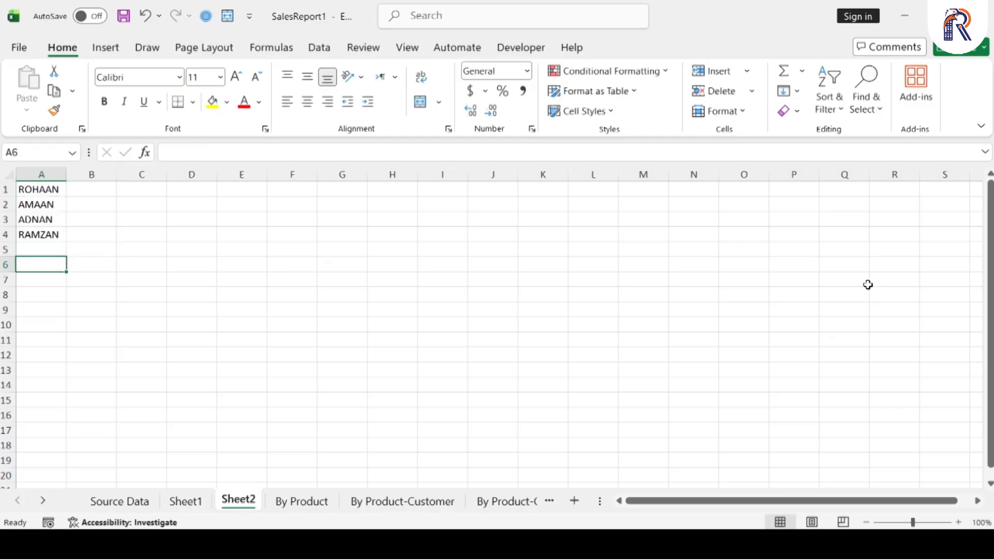
{"action": "type", "text": "ROHAAN"}
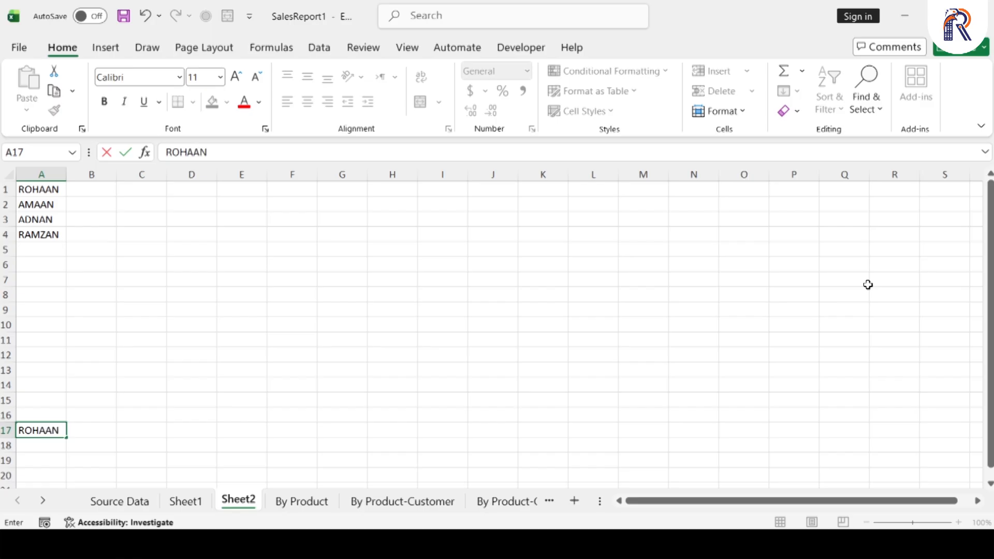
{"action": "key", "text": "Return"}
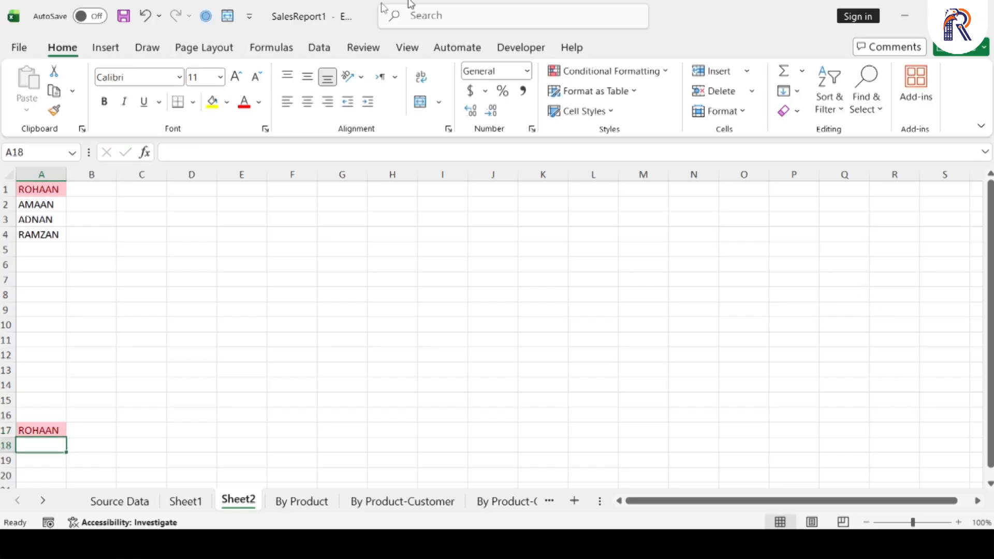
Compare the formatting of the repeated name in A1 and A17 with the other names in column A.
{"action": "left_click", "coordinate": [56, 194]}
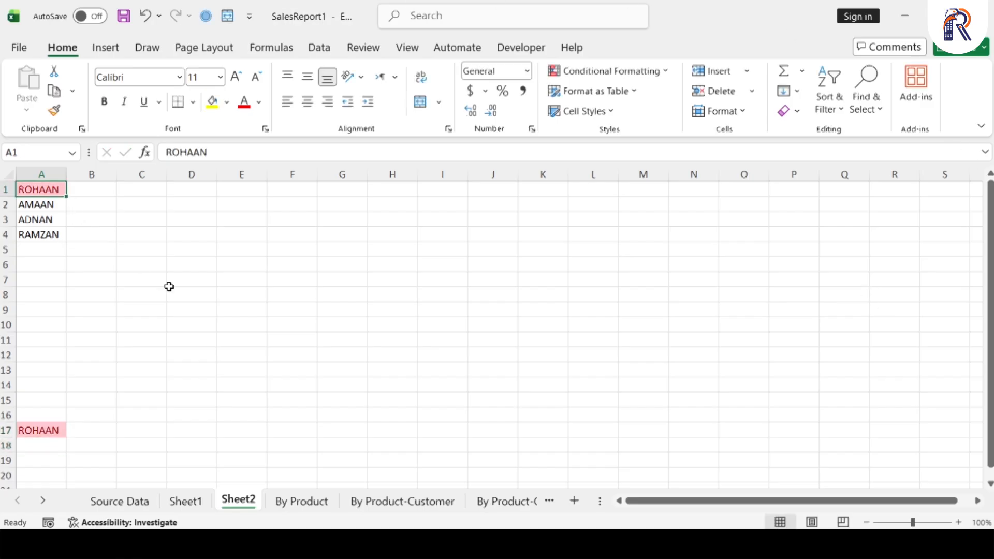
{"action": "left_click", "coordinate": [42, 432]}
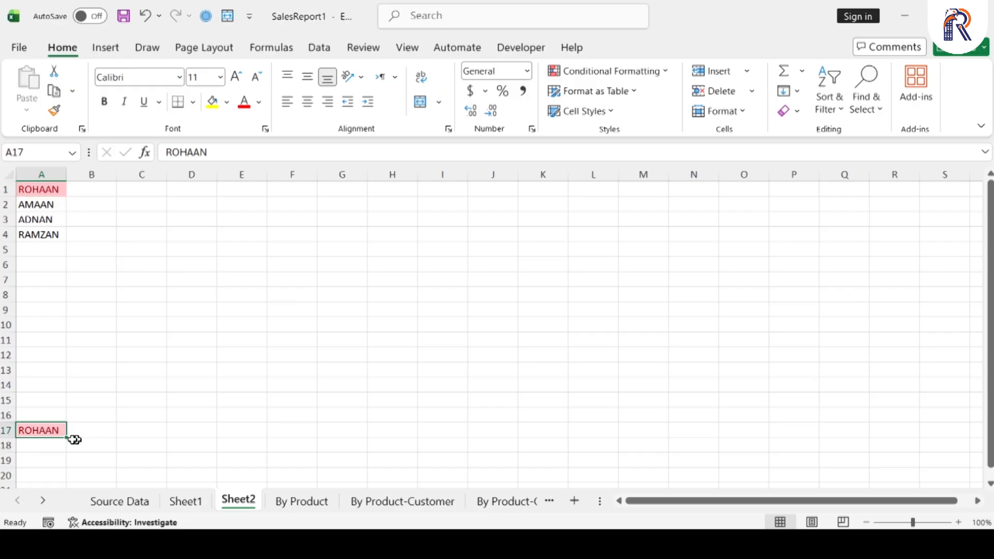
{"action": "scroll", "coordinate": [54, 436], "scroll_direction": "up", "scroll_amount": 5}
{"action": "scroll", "coordinate": [54, 433], "scroll_direction": "down", "scroll_amount": 1}
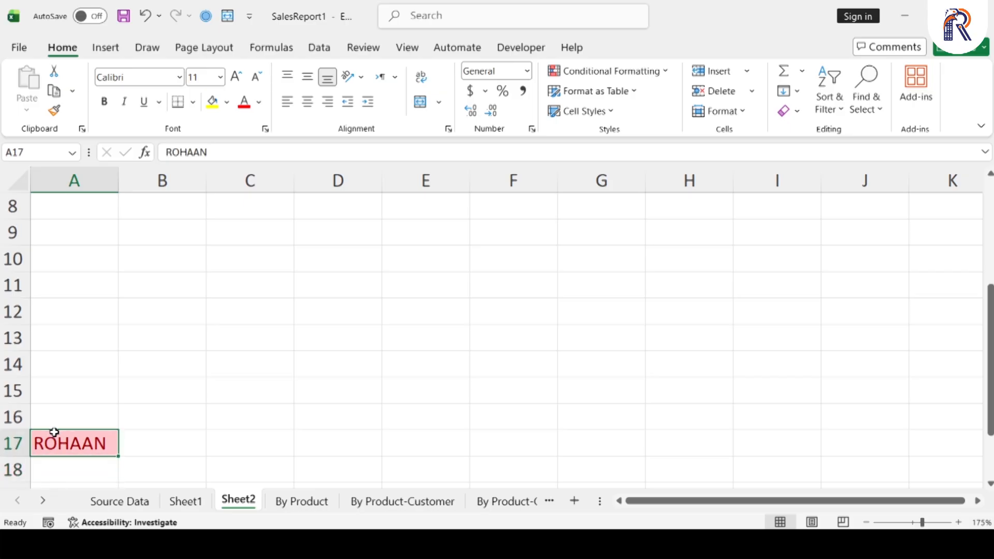
{"action": "key", "text": "Up"}
{"action": "key", "text": "Up"}
{"action": "key", "text": "Up"}
{"action": "key", "text": "Up"}
{"action": "key", "text": "Up"}
{"action": "key", "text": "Up"}
{"action": "key", "text": "Up"}
{"action": "key", "text": "Up"}
{"action": "key", "text": "Up"}
{"action": "key", "text": "Up"}
{"action": "key", "text": "Up"}
{"action": "key", "text": "Up"}
{"action": "key", "text": "Up"}
{"action": "key", "text": "Up"}
{"action": "key", "text": "Up"}
{"action": "key", "text": "Up"}
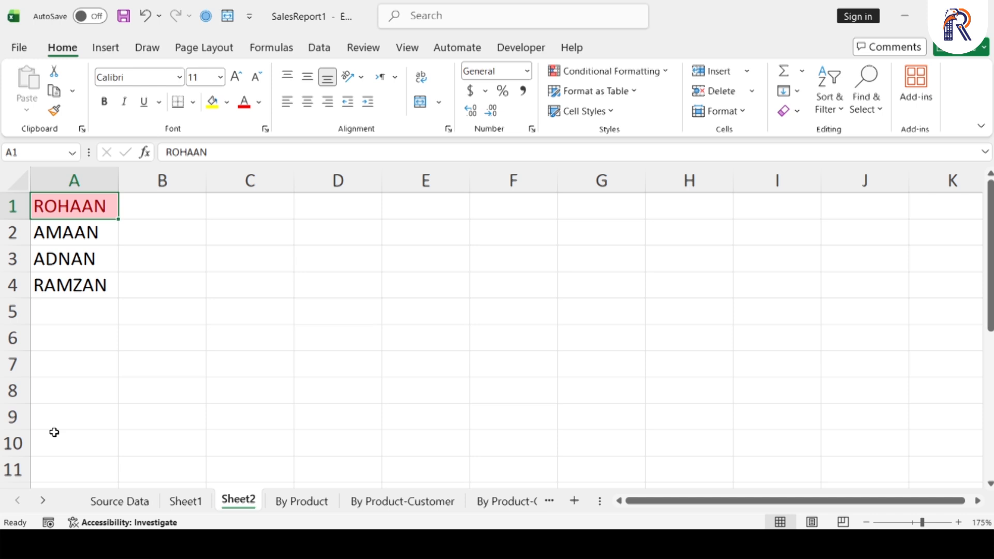
{"action": "scroll", "coordinate": [54, 433], "scroll_direction": "down", "scroll_amount": 8}
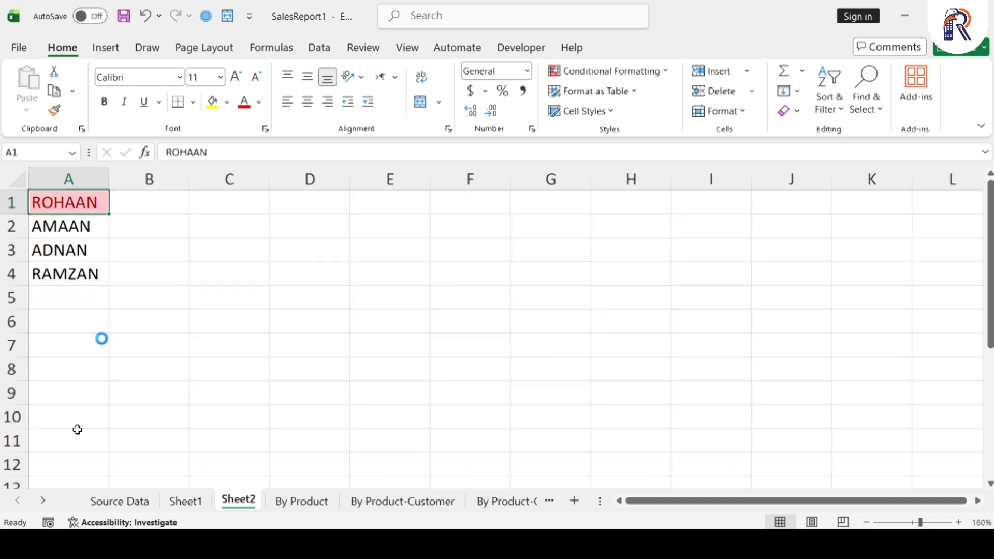
{"action": "scroll", "coordinate": [69, 275], "scroll_direction": "up", "scroll_amount": 5}
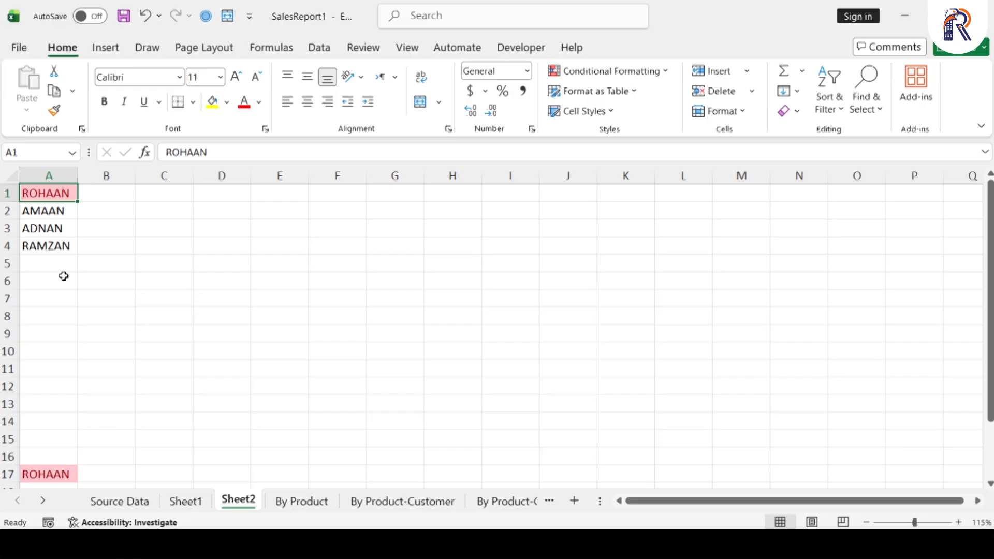
Clear all the names from the worksheet.
{"action": "key", "text": "ctrl+shift+Down"}
{"action": "key", "text": "Delete"}
{"action": "key", "text": "ctrl+a"}
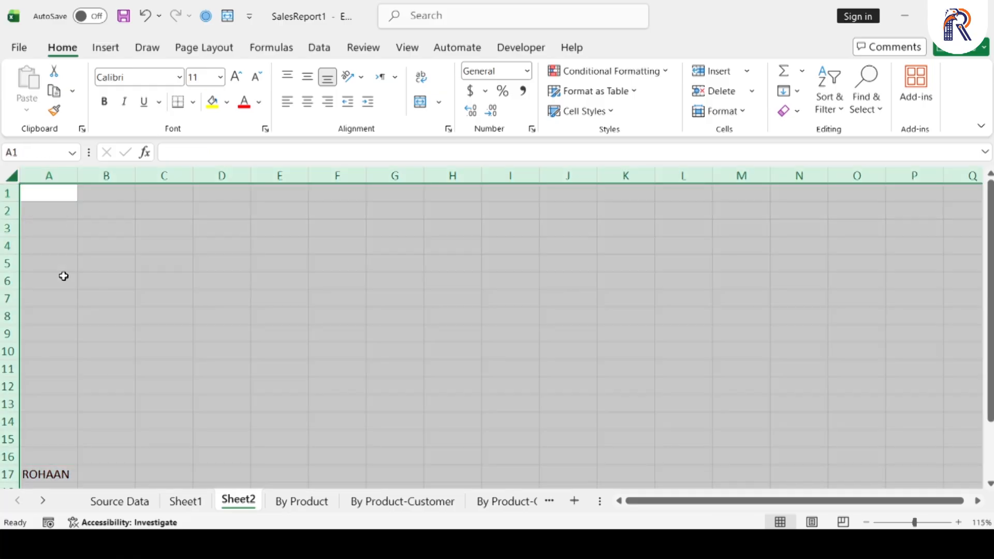
{"action": "key", "text": "Delete"}
Enter 35445 in both A1 and A7 to test the duplicate rule on numbers.
{"action": "key", "text": "ctrl+Home"}
{"action": "type", "text": "35445"}
{"action": "key", "text": "Return"}
{"action": "key", "text": "Return"}
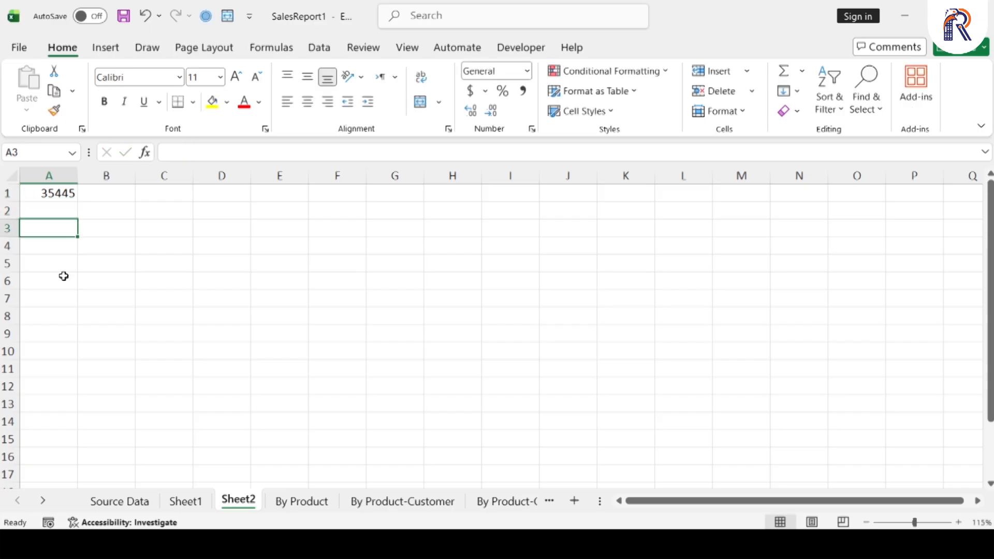
{"action": "key", "text": "Return"}
{"action": "key", "text": "Return"}
{"action": "key", "text": "Return"}
{"action": "key", "text": "Return"}
{"action": "type", "text": "3"}
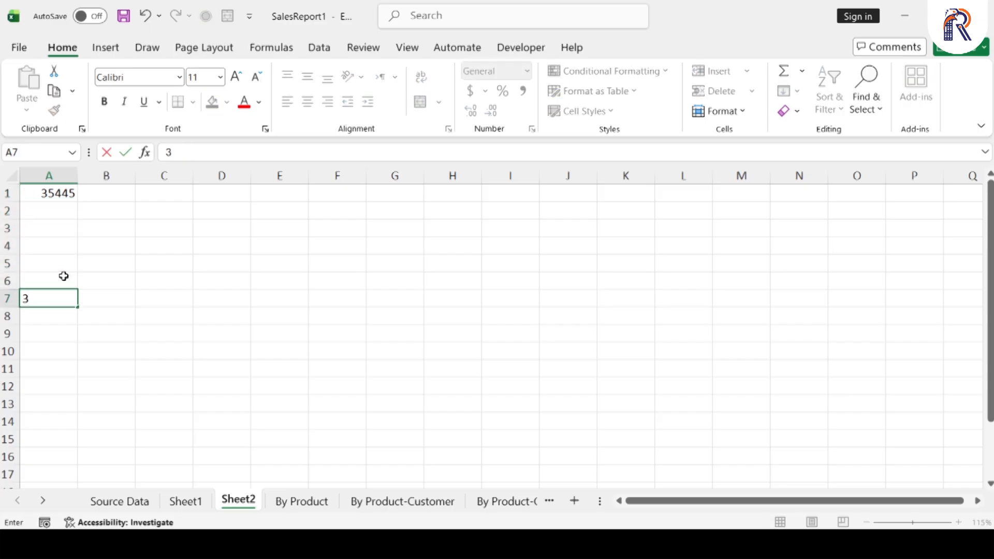
{"action": "type", "text": "5445"}
{"action": "key", "text": "Return"}
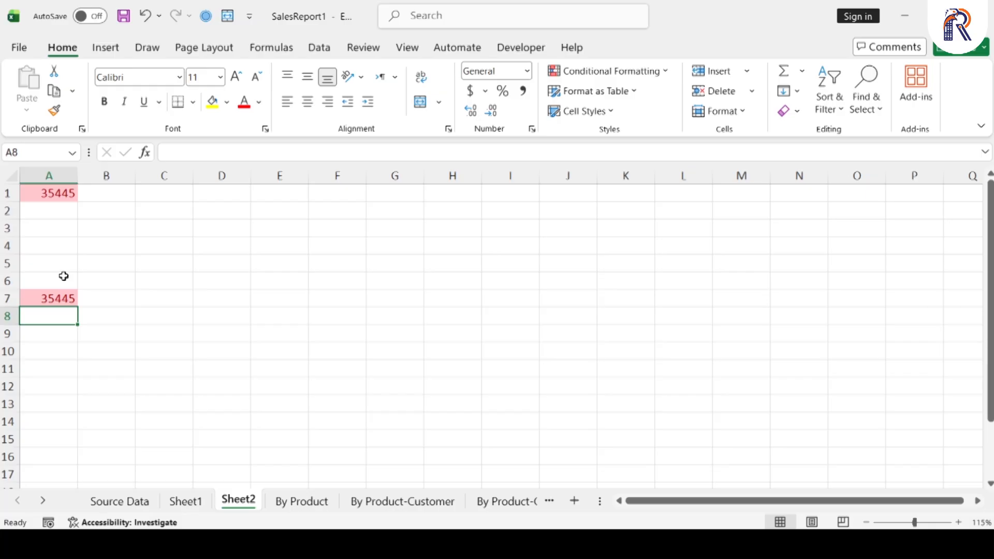
{"action": "left_click", "coordinate": [658, 71]}
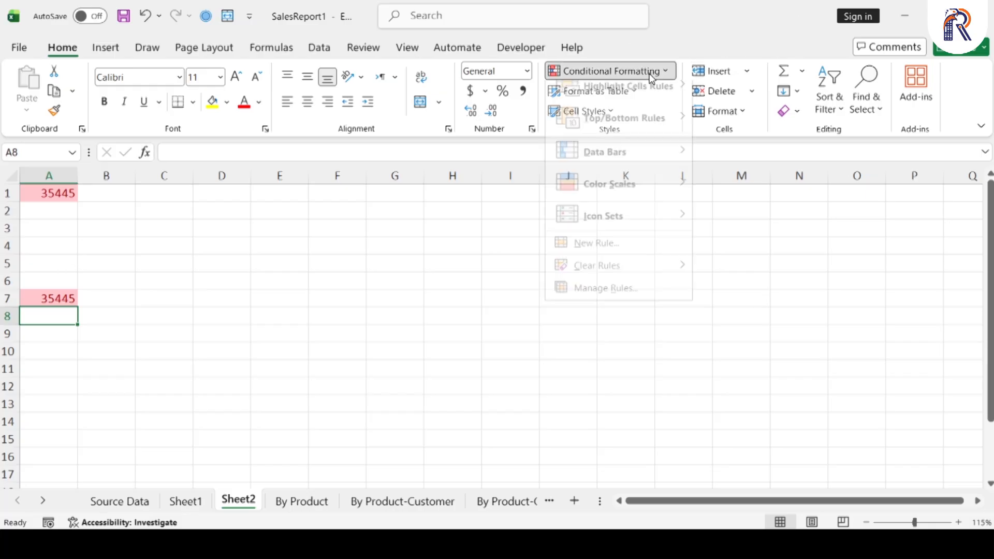
{"action": "mouse_move", "coordinate": [676, 102]}
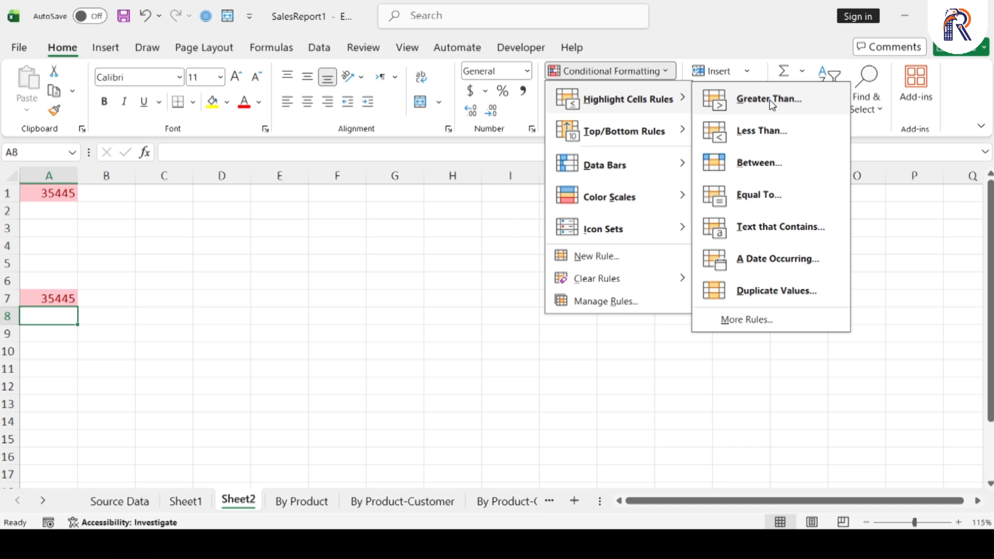
{"action": "left_click", "coordinate": [270, 284]}
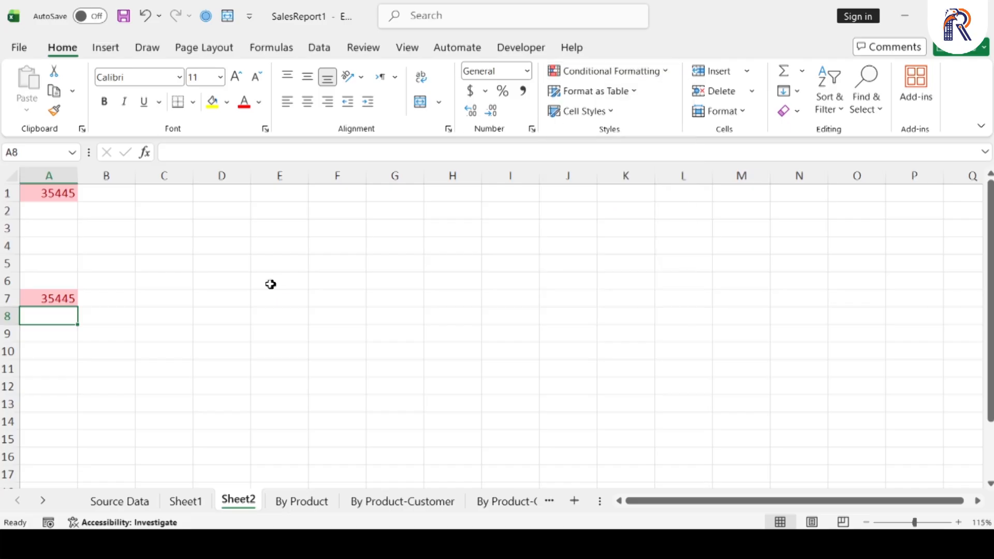